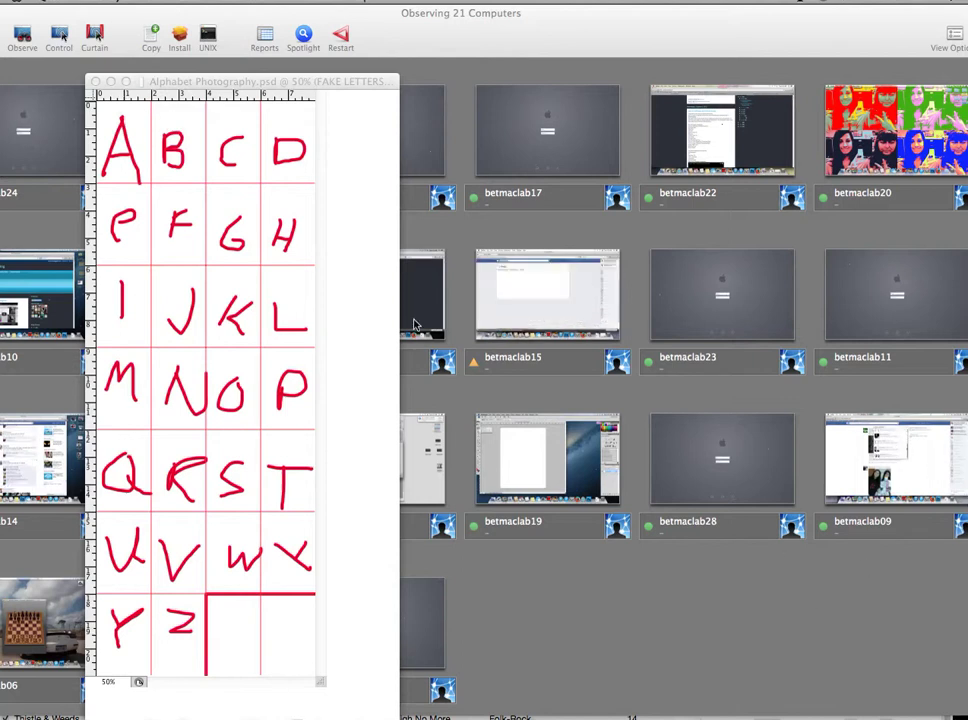
Step: Bring Photoshop forward and fit the Alphabet Photography.psd window around its canvas
{"action": "left_click", "coordinate": [259, 367]}
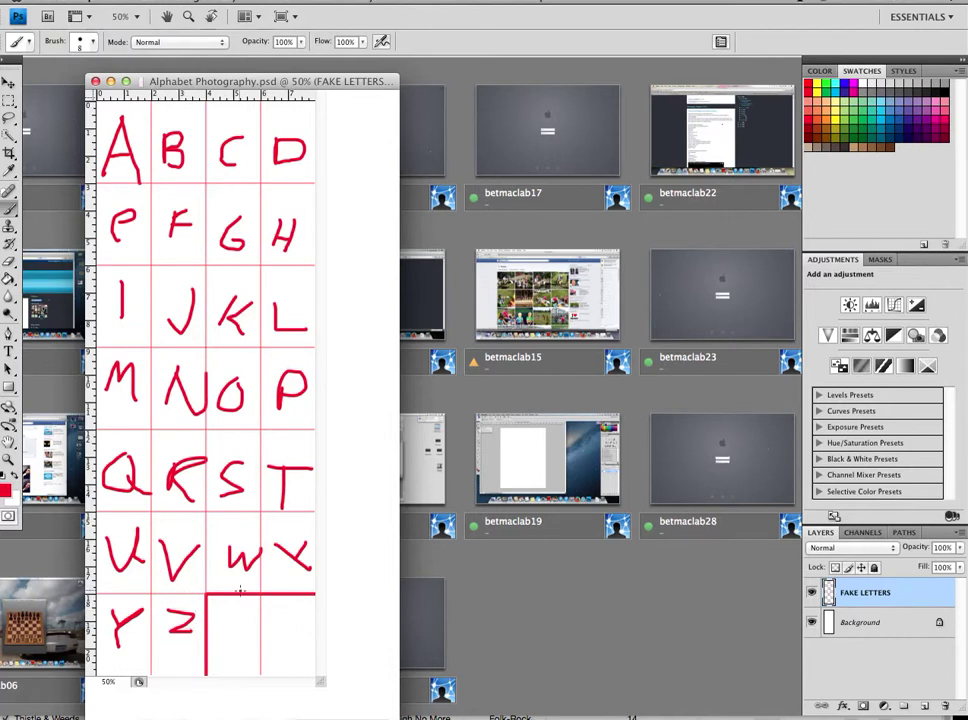
{"action": "left_click", "coordinate": [125, 81]}
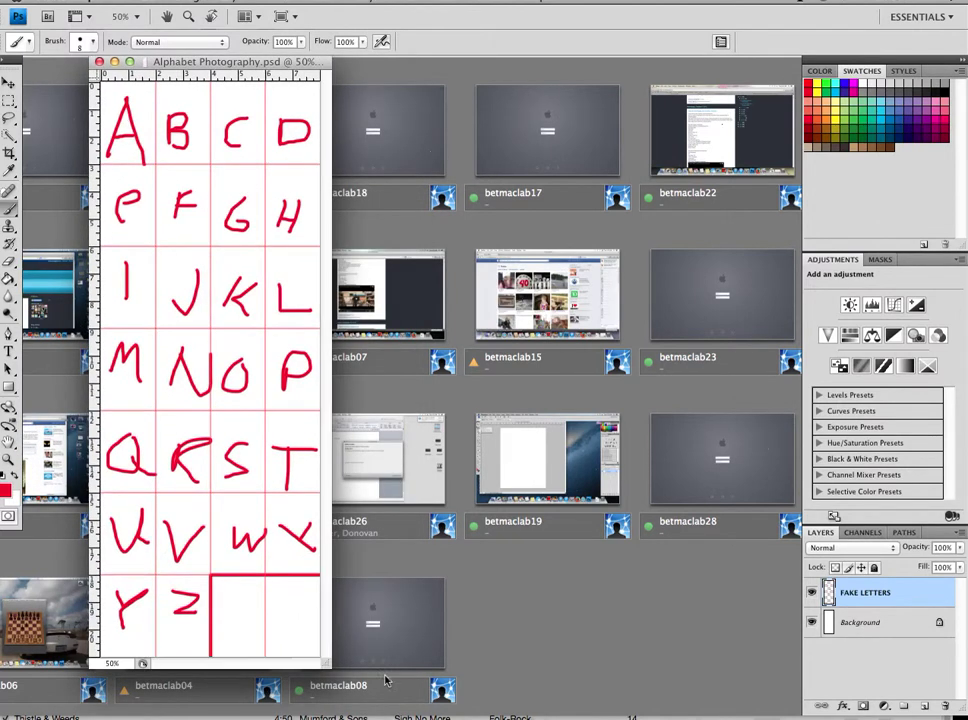
Step: Create Untitled-1, a white 4 in × 3 in document at 72 pixels/inch
{"action": "left_click", "coordinate": [117, 4]}
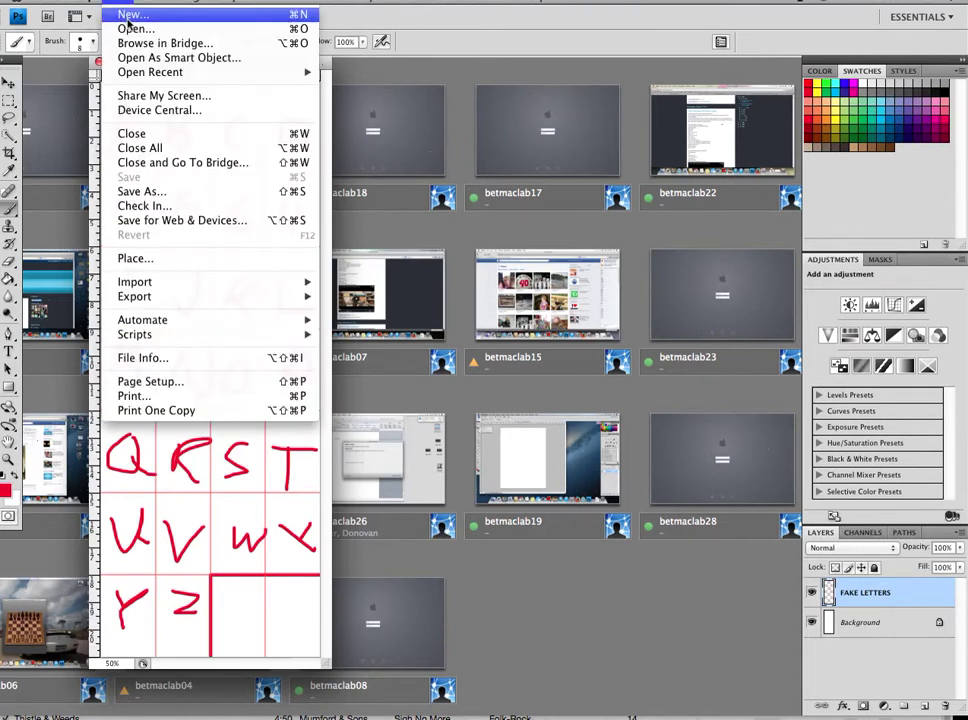
{"action": "left_click", "coordinate": [128, 15]}
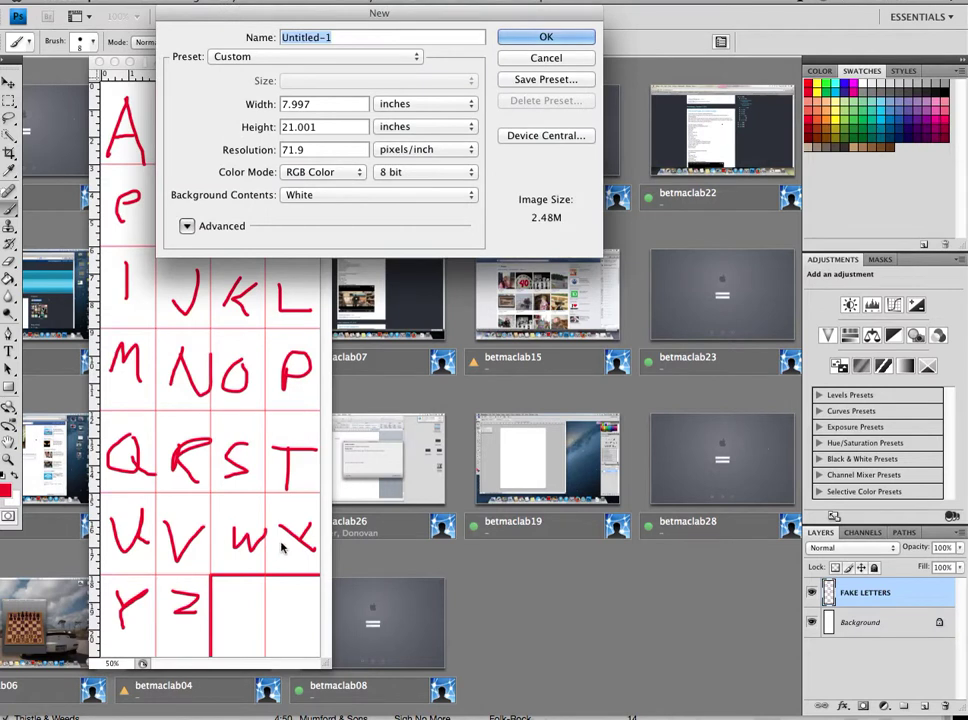
{"action": "left_click", "coordinate": [320, 104]}
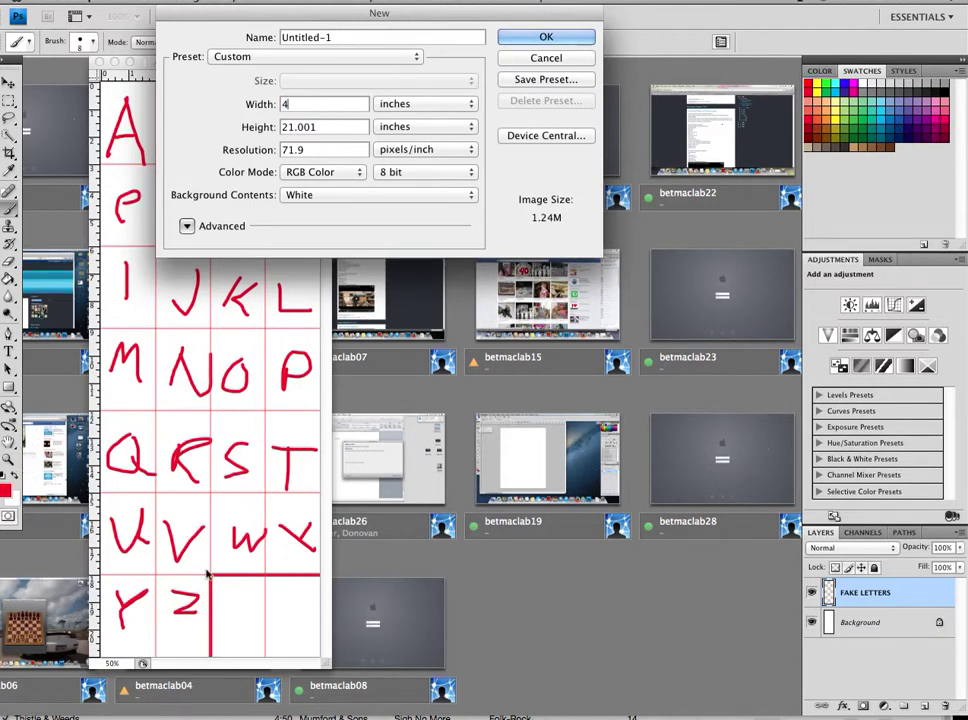
{"action": "type", "text": ".1"}
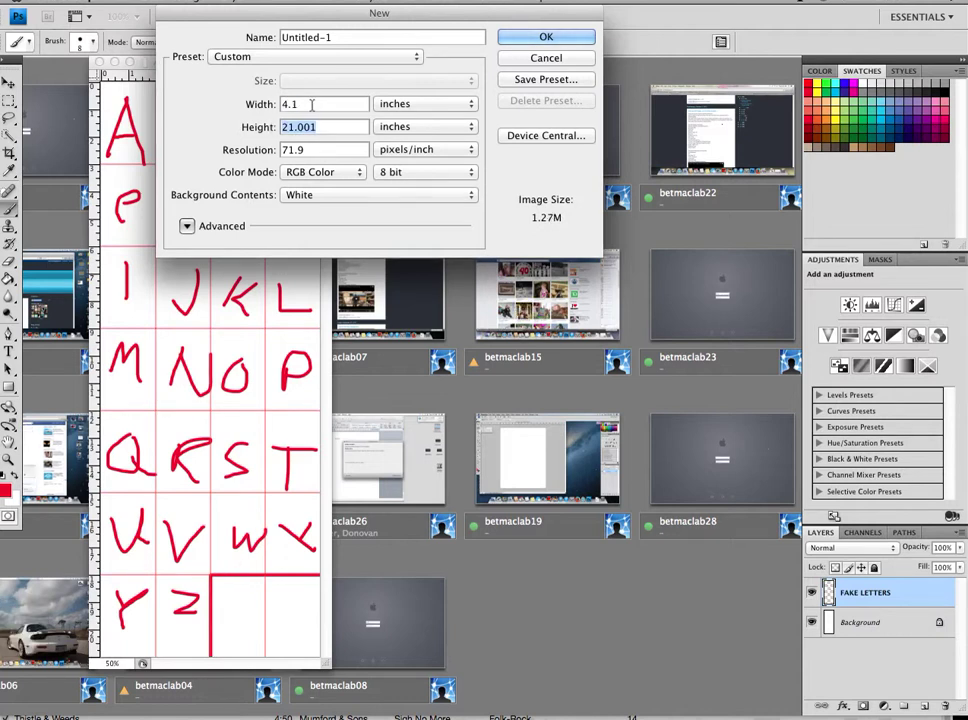
{"action": "type", "text": "3"}
{"action": "left_click", "coordinate": [319, 105]}
{"action": "key", "text": "BackSpace"}
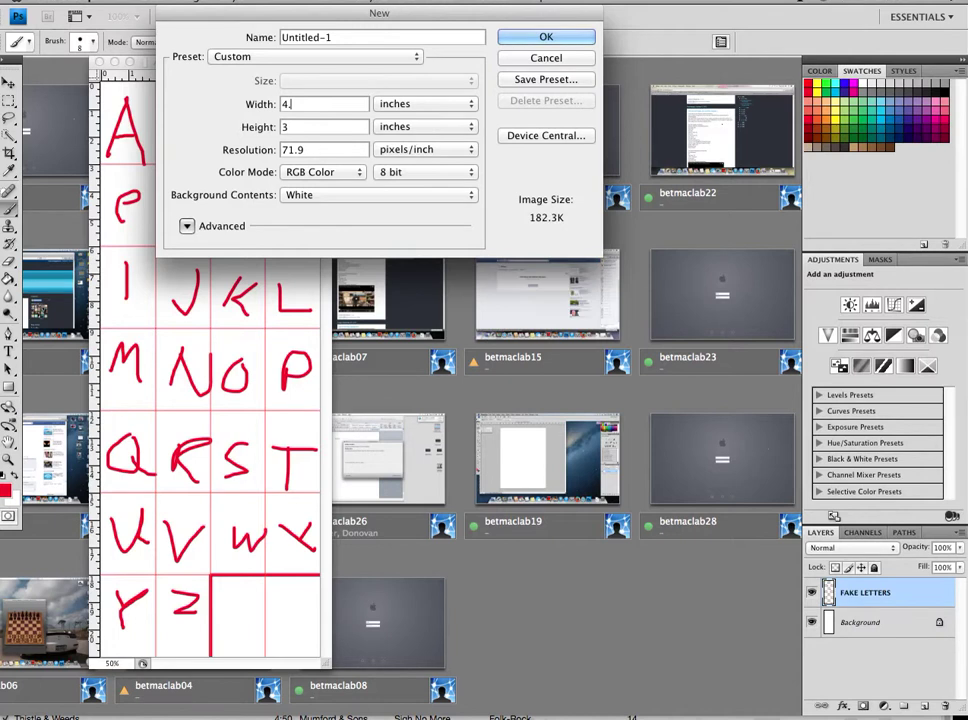
{"action": "key", "text": "Tab"}
{"action": "key", "text": "Tab"}
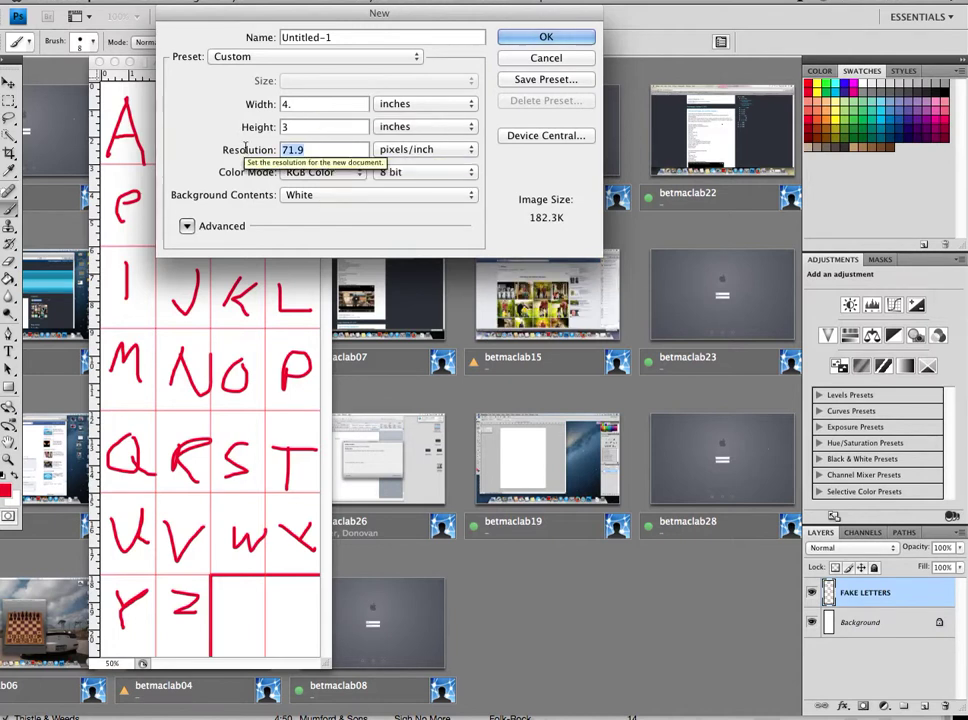
{"action": "type", "text": "72"}
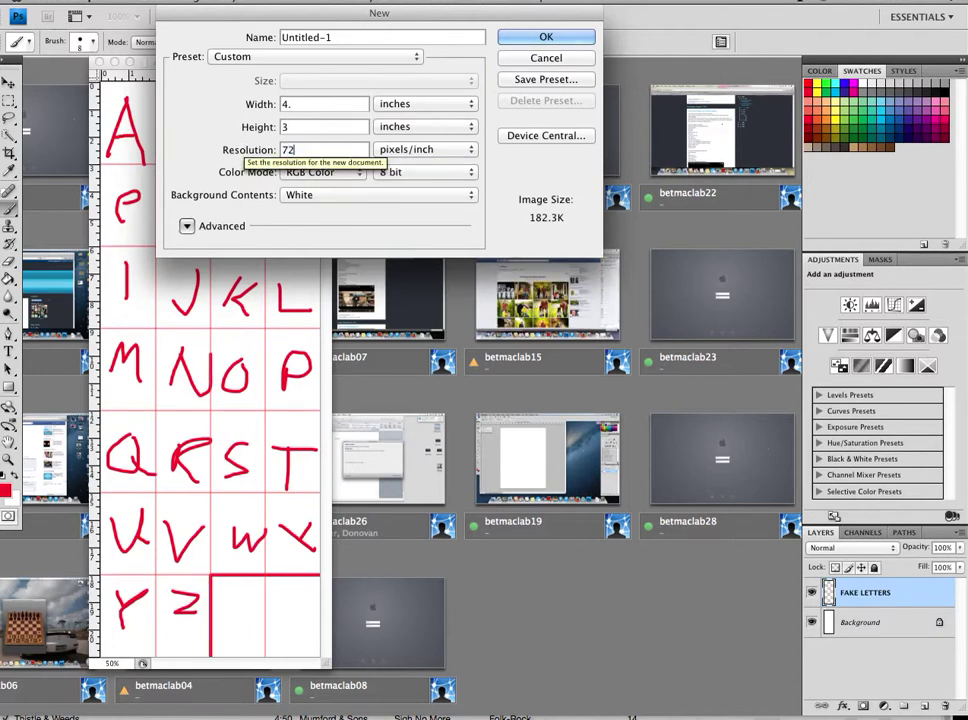
{"action": "left_click", "coordinate": [551, 37]}
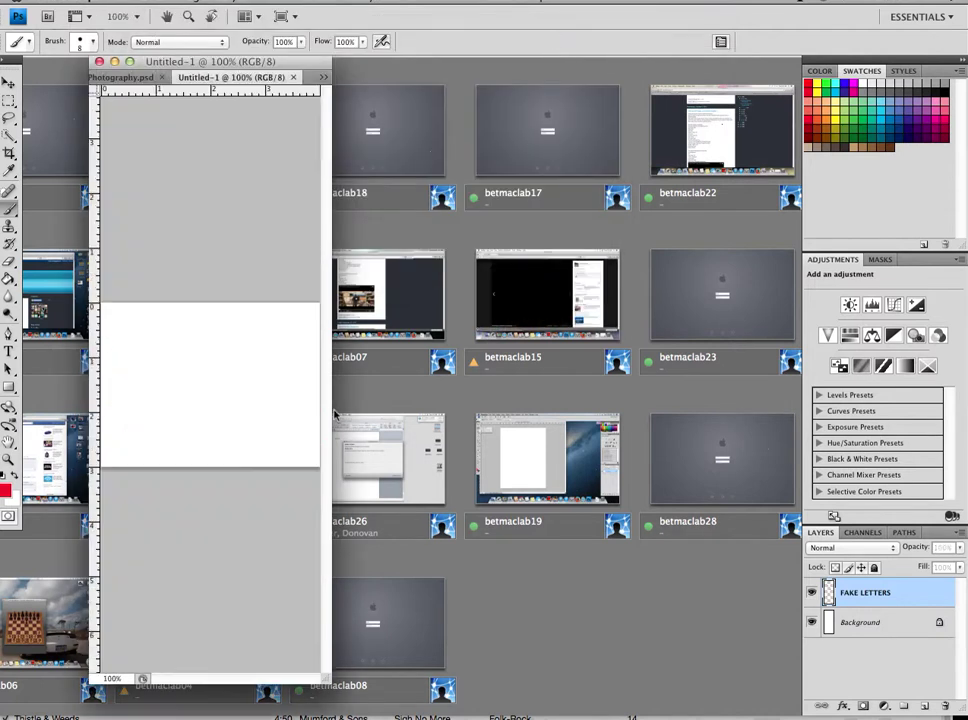
Step: Float Untitled-1 in its own window to the right of the alphabet sheet
{"action": "left_click_drag", "start_coordinate": [210, 77], "coordinate": [440, 100]}
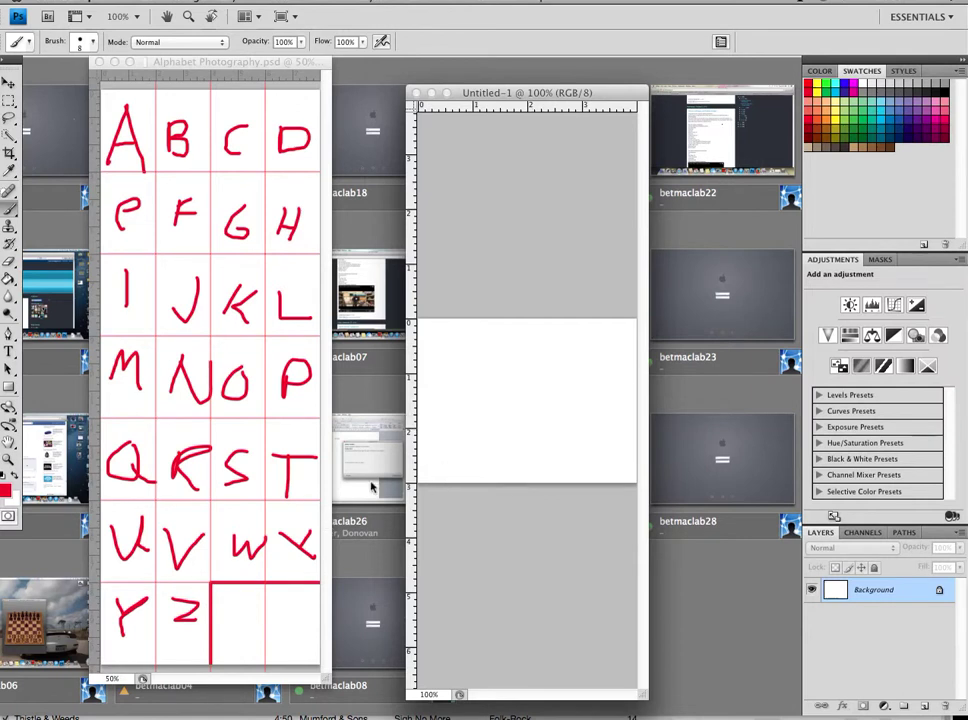
{"action": "left_click", "coordinate": [771, 660]}
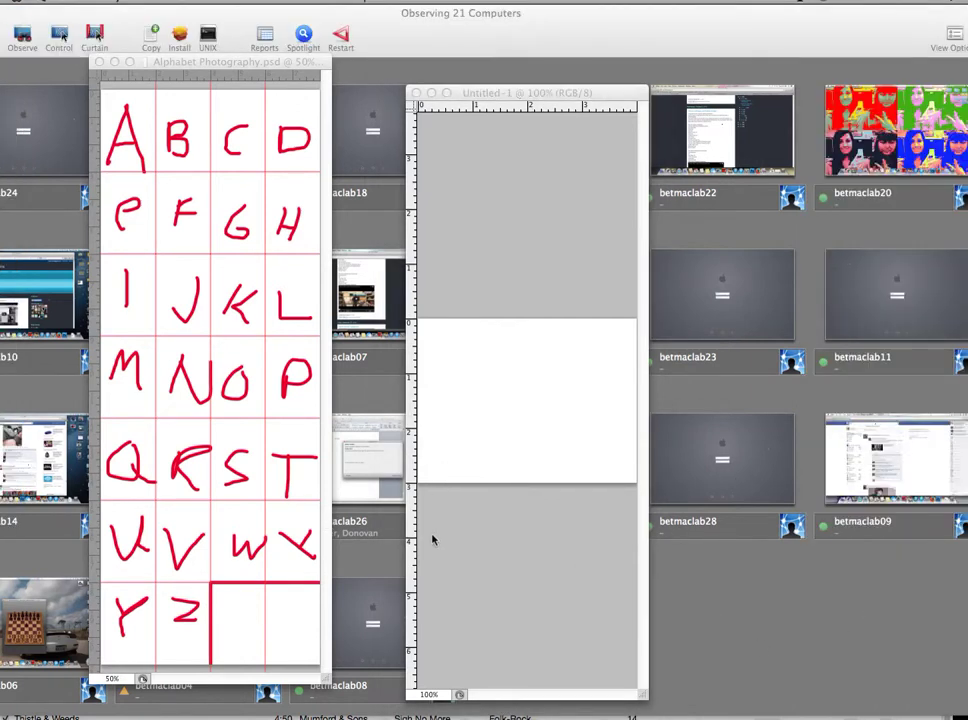
{"action": "left_click", "coordinate": [213, 418]}
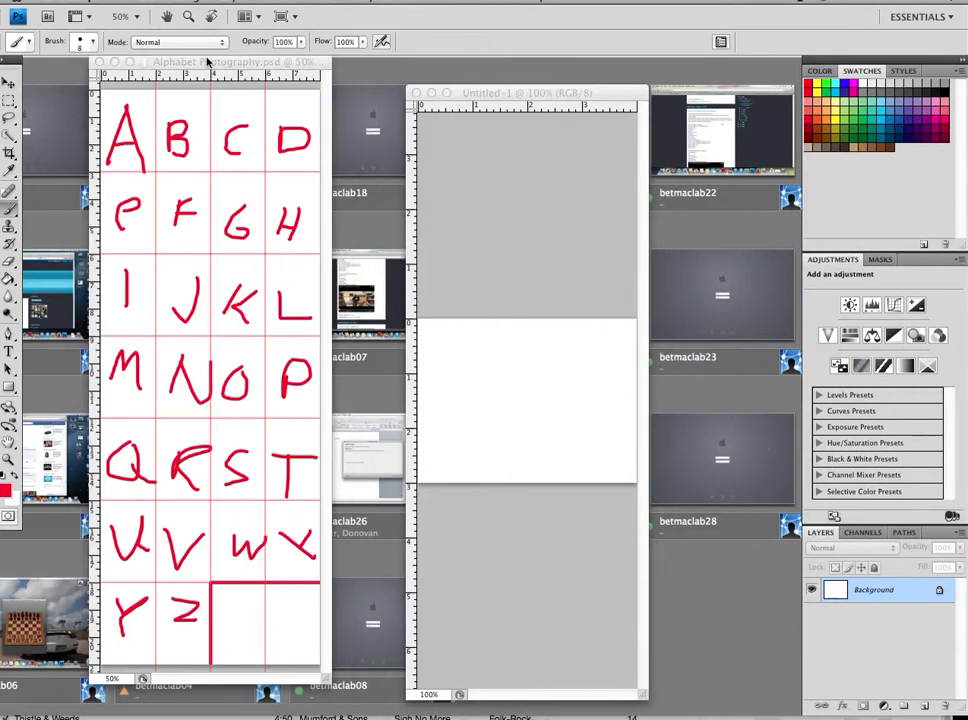
{"action": "left_click_drag", "start_coordinate": [480, 93], "coordinate": [216, 82]}
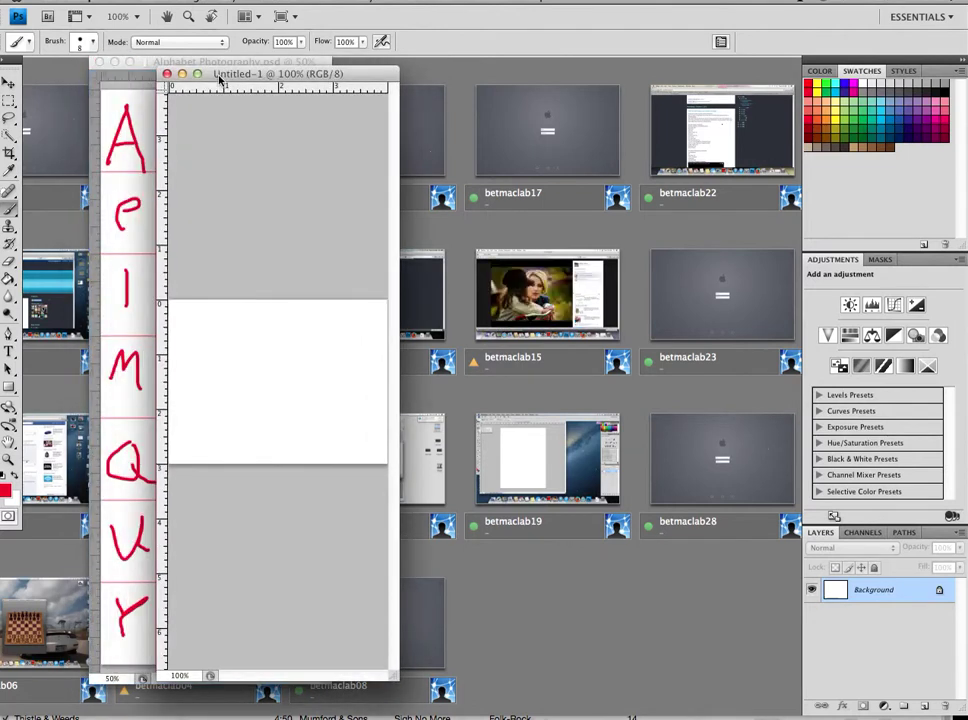
{"action": "left_click", "coordinate": [199, 76]}
{"action": "left_click", "coordinate": [181, 79]}
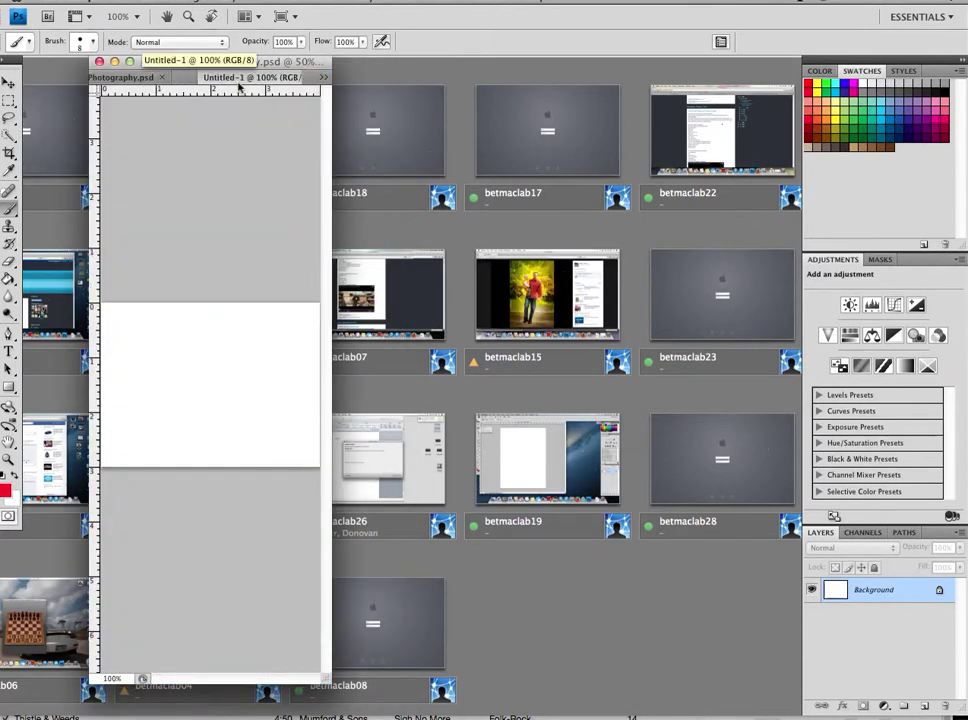
{"action": "left_click_drag", "start_coordinate": [210, 77], "coordinate": [560, 160]}
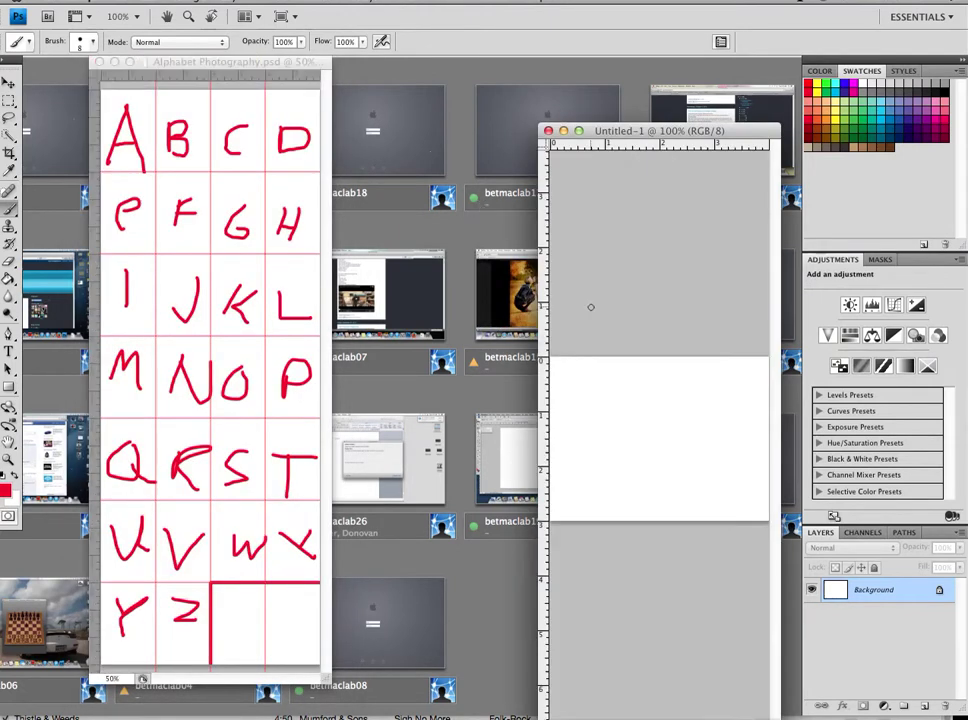
{"action": "left_click", "coordinate": [8, 82]}
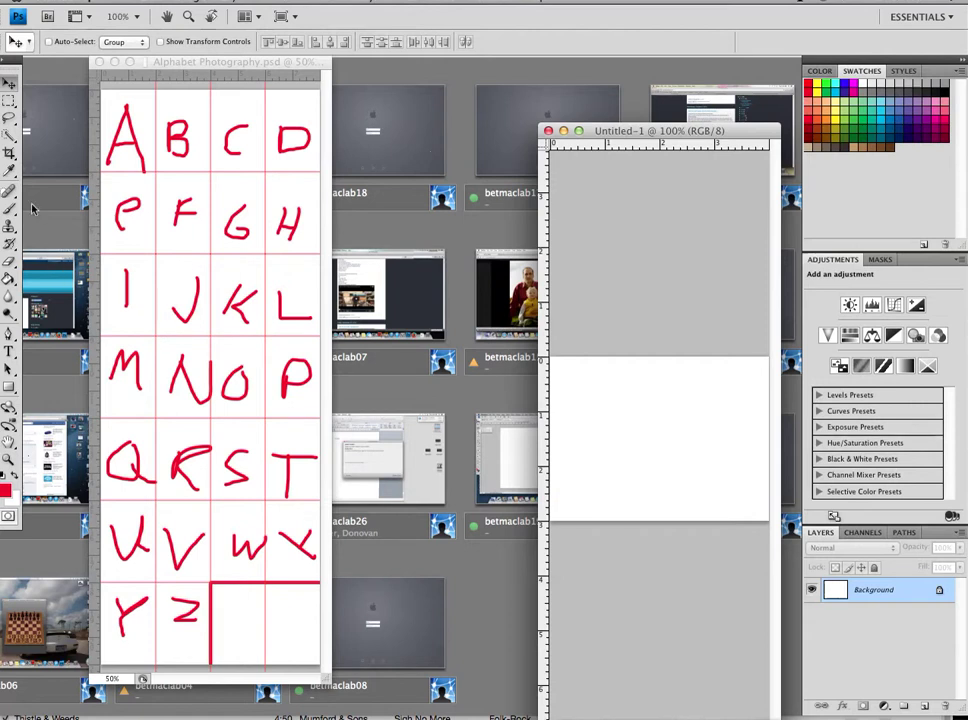
Step: Copy the red F from the alphabet sheet onto its own layer and drag it into Untitled-1
{"action": "left_click", "coordinate": [10, 103]}
{"action": "left_click", "coordinate": [160, 177]}
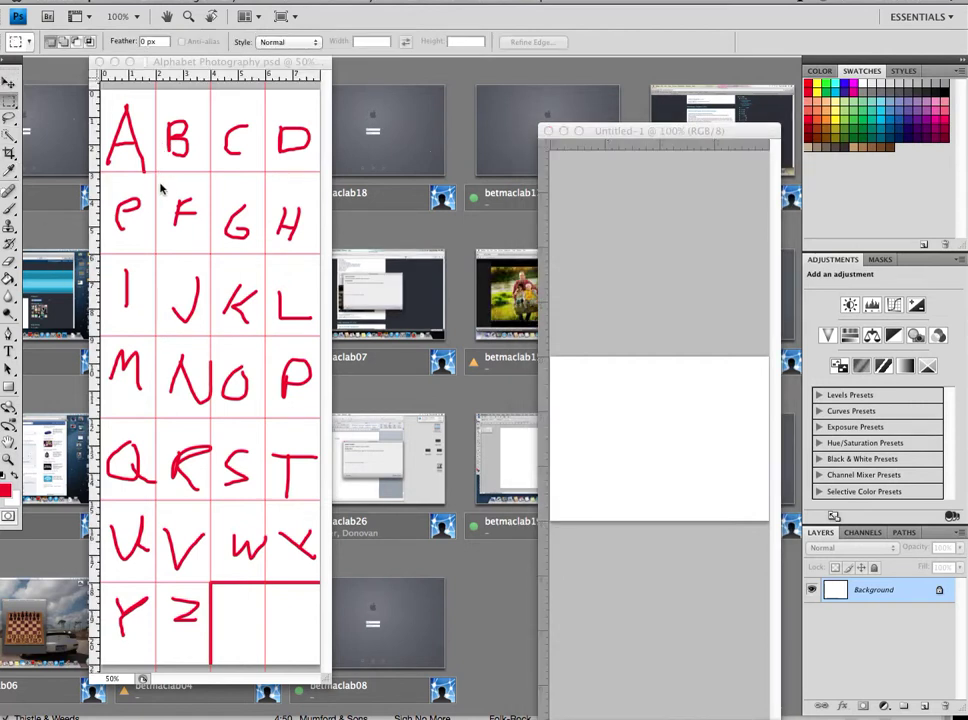
{"action": "left_click_drag", "start_coordinate": [193, 240], "coordinate": [210, 251]}
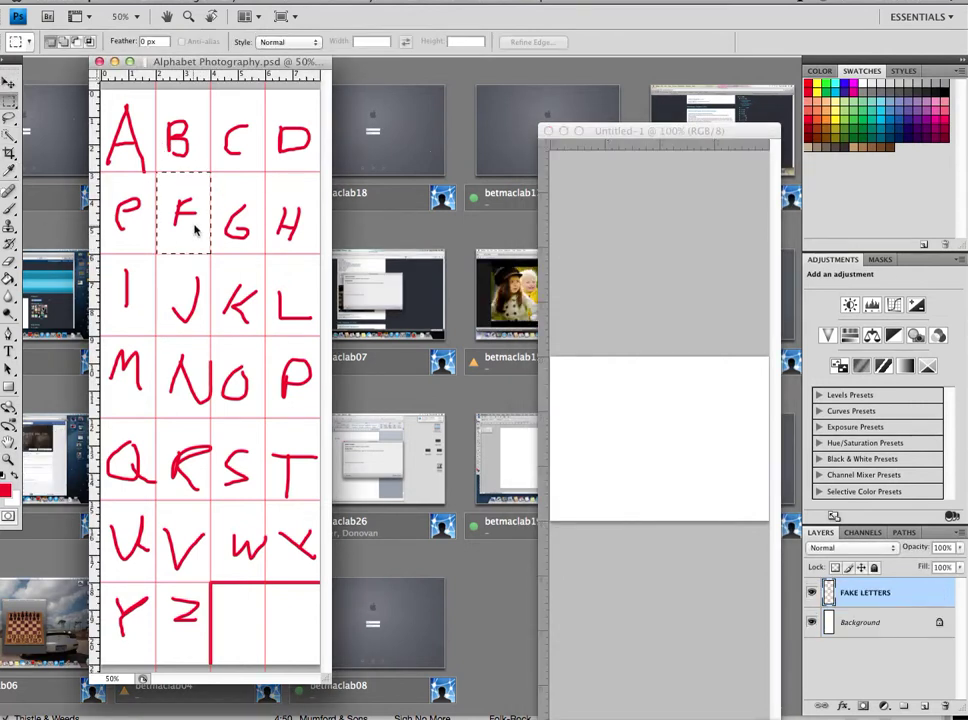
{"action": "right_click", "coordinate": [188, 218]}
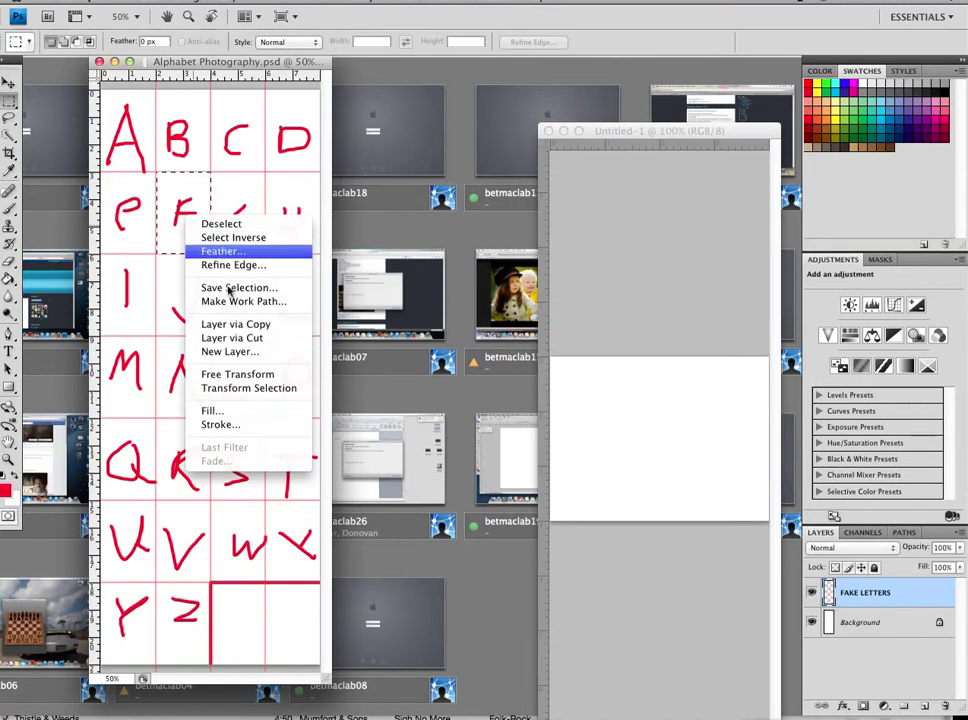
{"action": "left_click", "coordinate": [275, 328]}
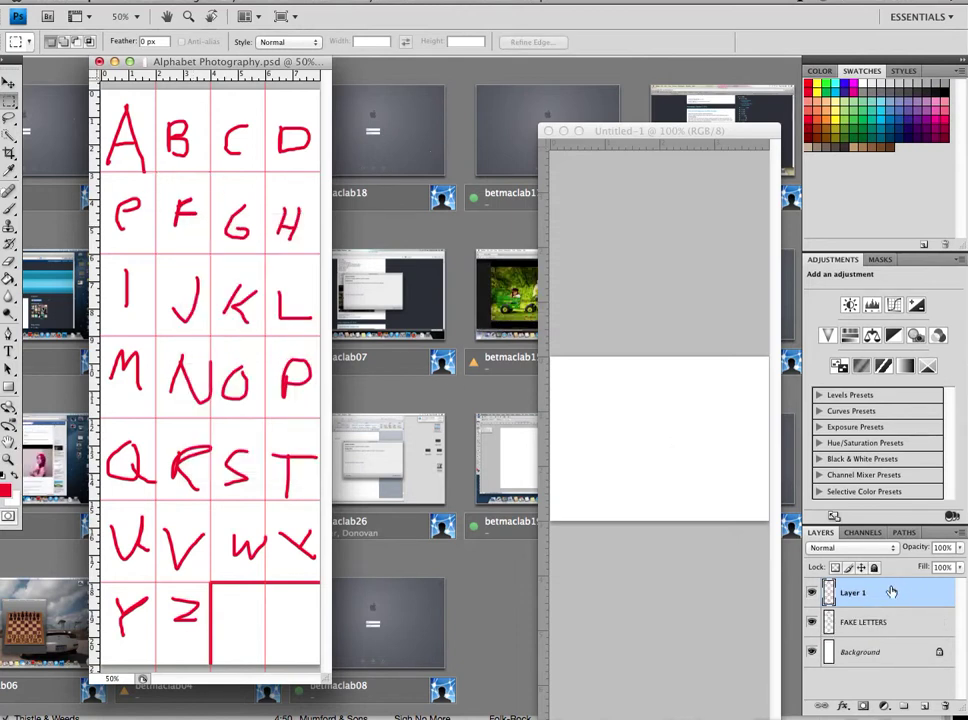
{"action": "left_click", "coordinate": [9, 83]}
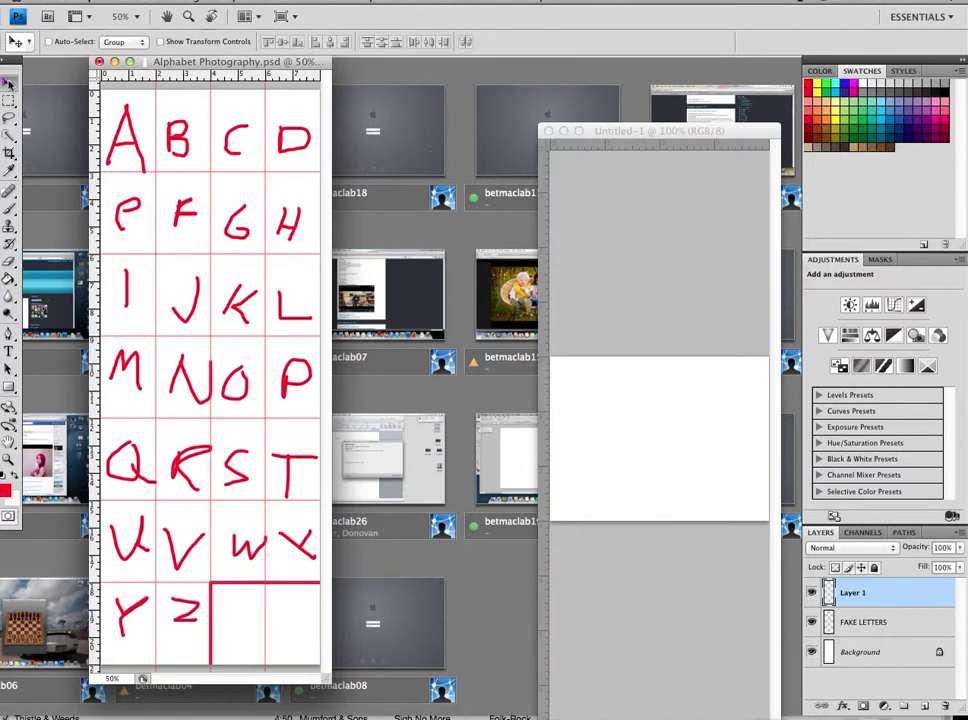
{"action": "left_click_drag", "start_coordinate": [611, 378], "coordinate": [680, 414]}
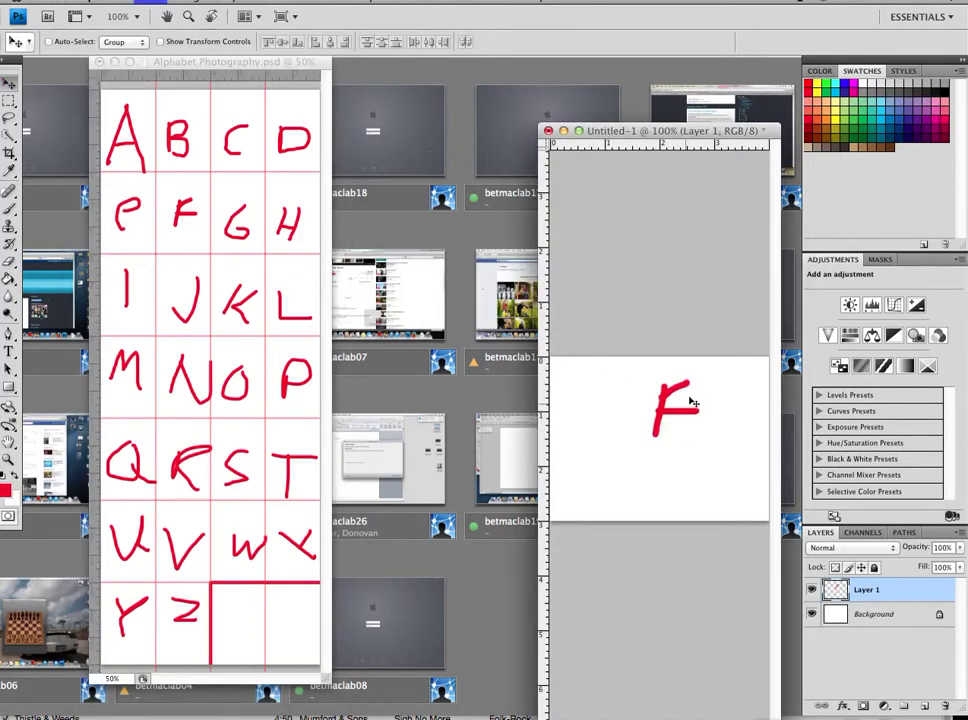
Step: Stretch the F taller with a slight tilt and move it toward the lower left
{"action": "key", "text": "super+t"}
{"action": "left_click_drag", "start_coordinate": [676, 378], "coordinate": [704, 346]}
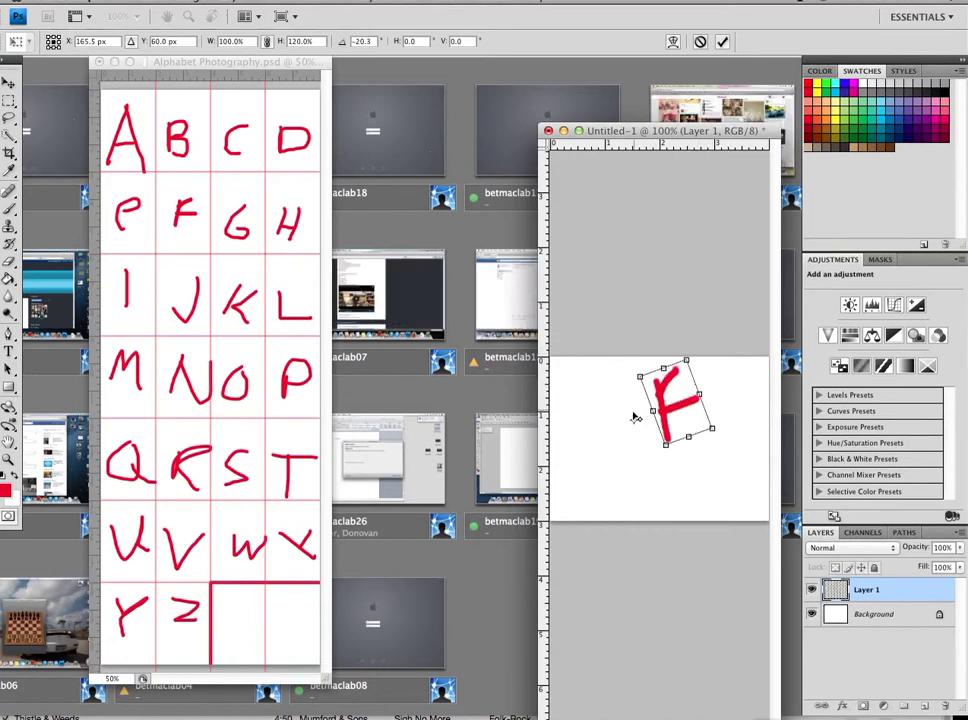
{"action": "key", "text": "Return"}
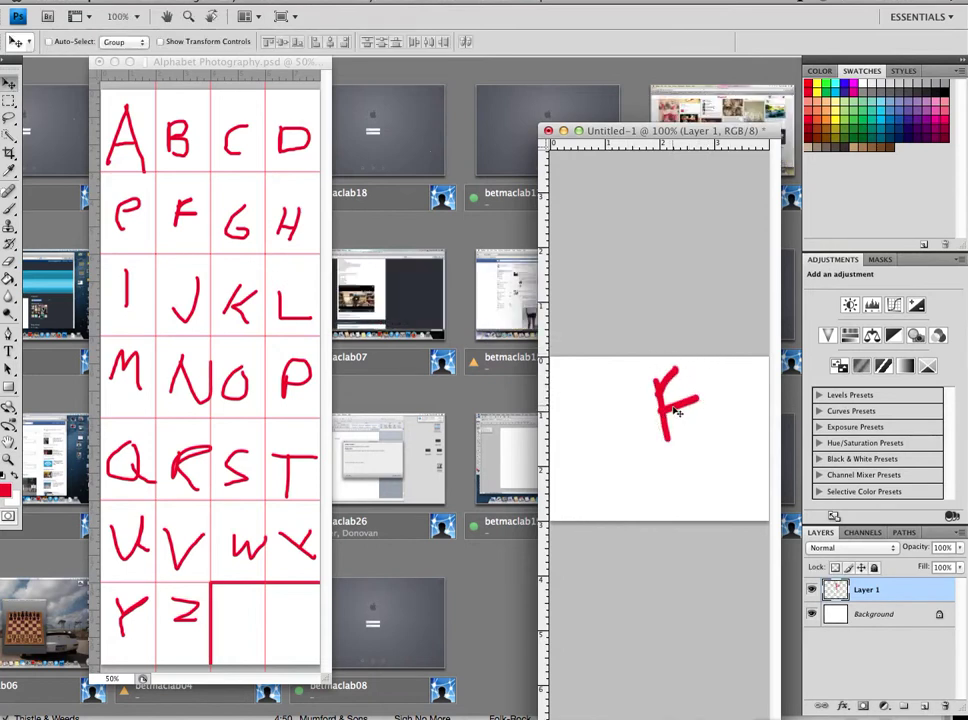
{"action": "left_click_drag", "start_coordinate": [676, 411], "coordinate": [598, 448]}
Step: Convert the Background to Layer 0 and fill it with a diagonal rainbow gradient
{"action": "left_click", "coordinate": [874, 614]}
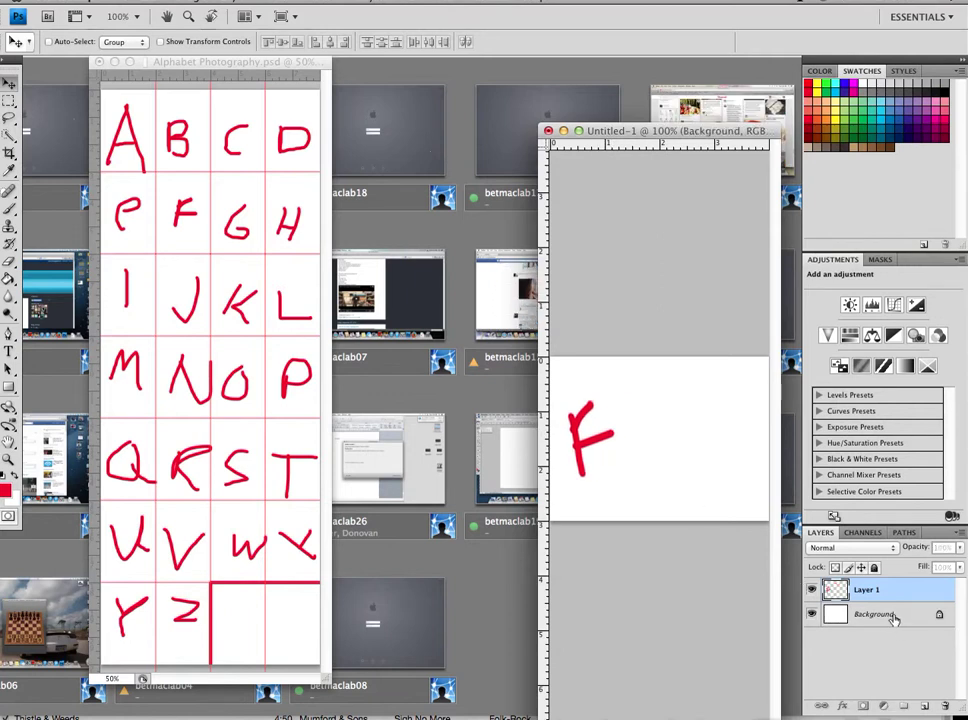
{"action": "double_click", "coordinate": [894, 618]}
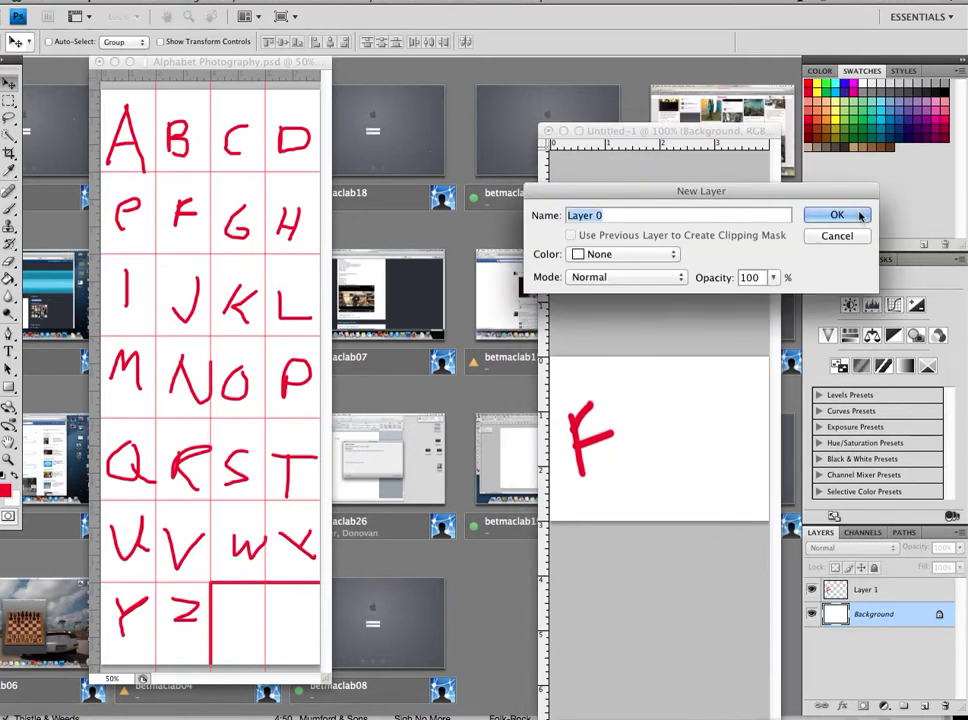
{"action": "left_click", "coordinate": [837, 215]}
{"action": "left_click", "coordinate": [9, 279]}
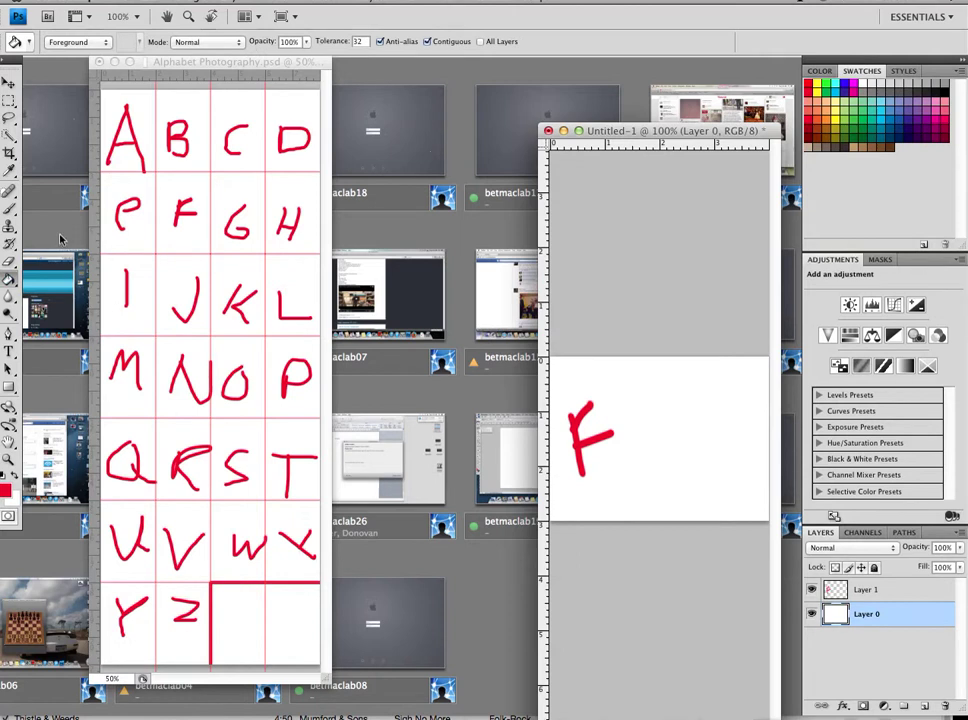
{"action": "left_click_drag", "start_coordinate": [9, 279], "coordinate": [50, 274]}
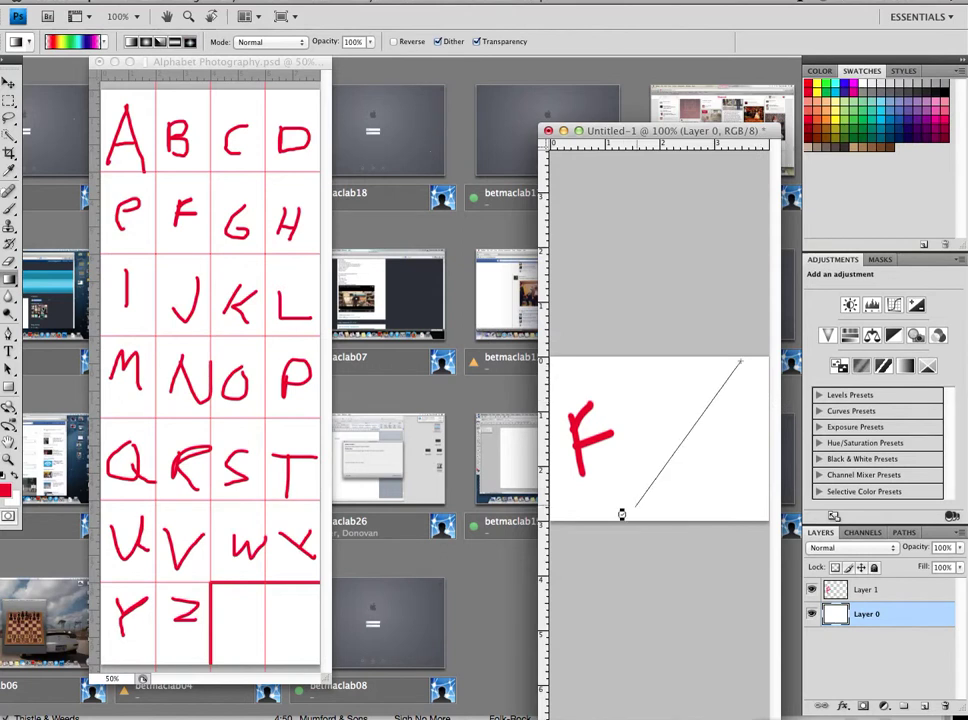
{"action": "left_click_drag", "start_coordinate": [621, 514], "coordinate": [627, 517]}
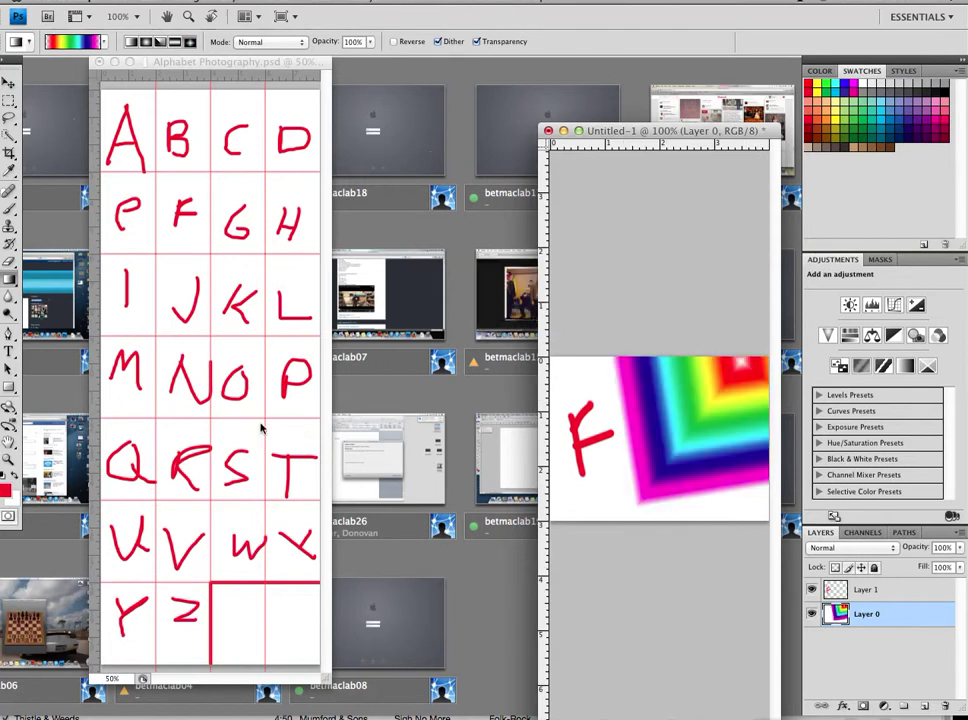
{"action": "left_click", "coordinate": [140, 330]}
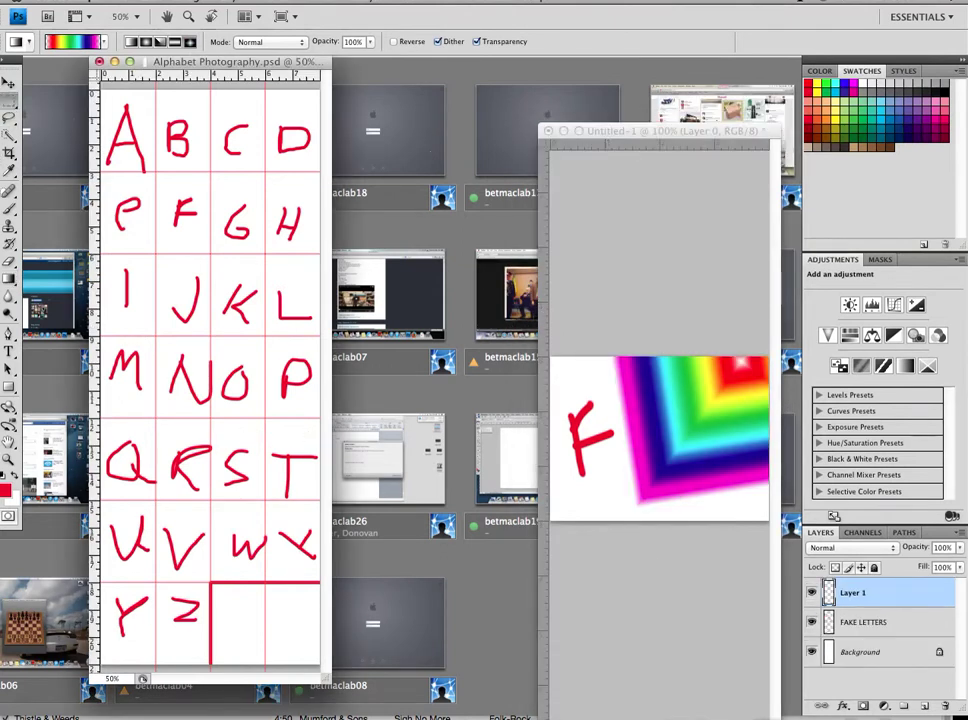
Step: Marquee the R square on the FAKE LETTERS layer and copy it to Layer 2 with Layer via Copy
{"action": "key", "text": "m"}
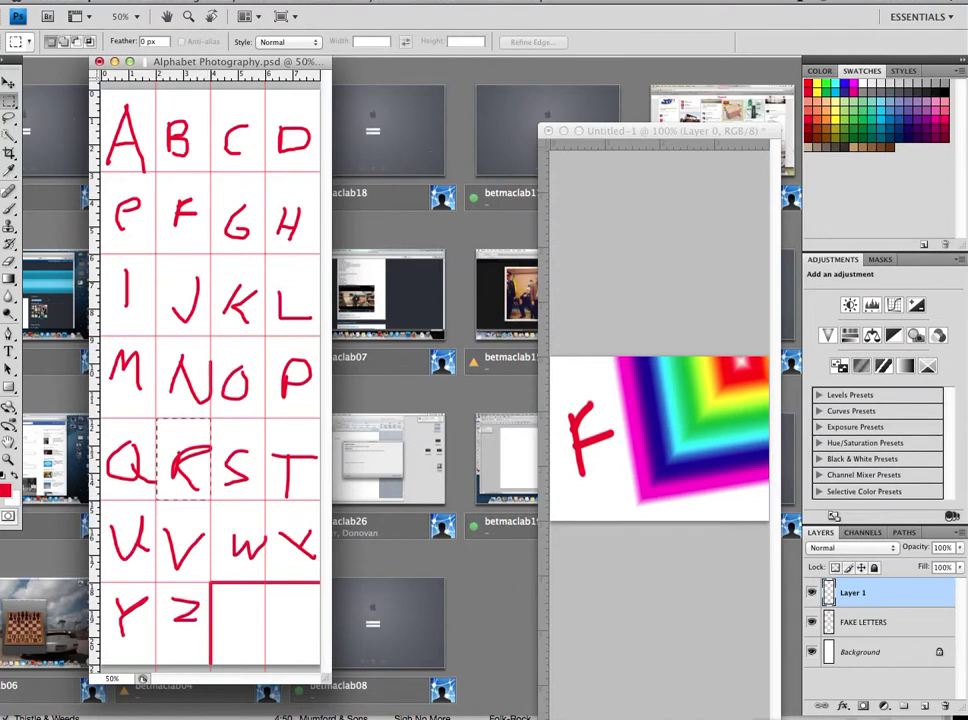
{"action": "left_click_drag", "start_coordinate": [157, 418], "coordinate": [210, 498]}
{"action": "right_click", "coordinate": [176, 442]}
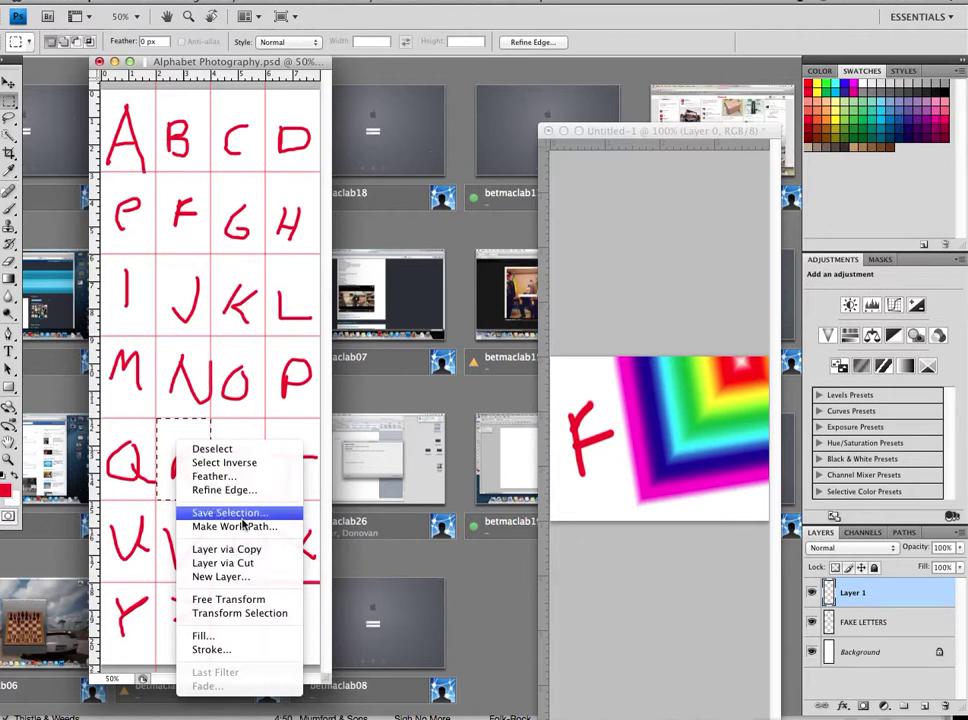
{"action": "left_click", "coordinate": [250, 552]}
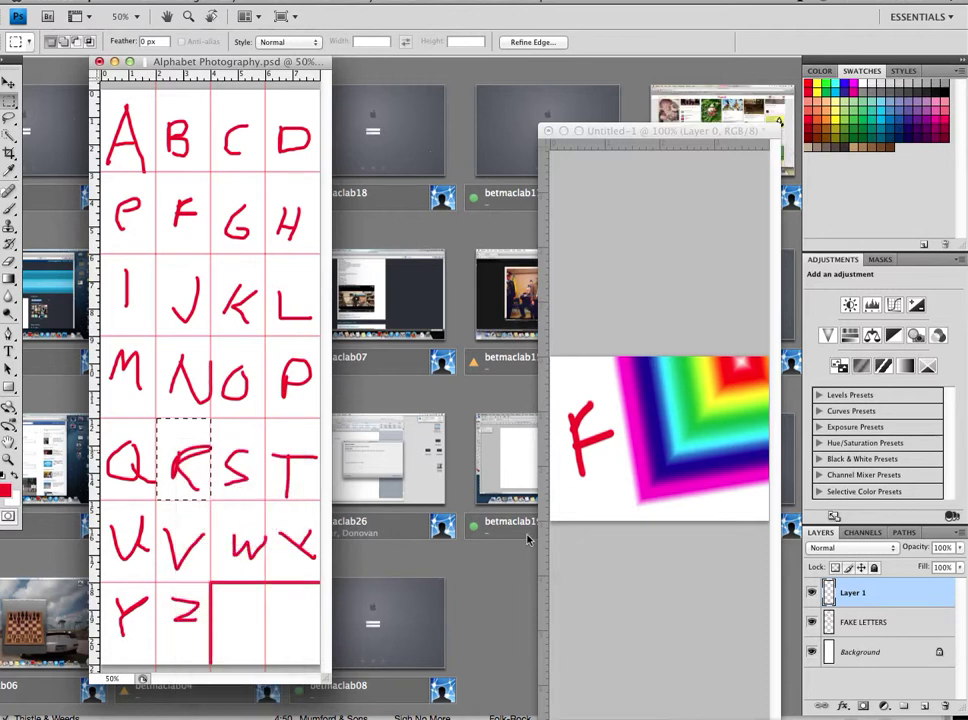
{"action": "left_click", "coordinate": [583, 216]}
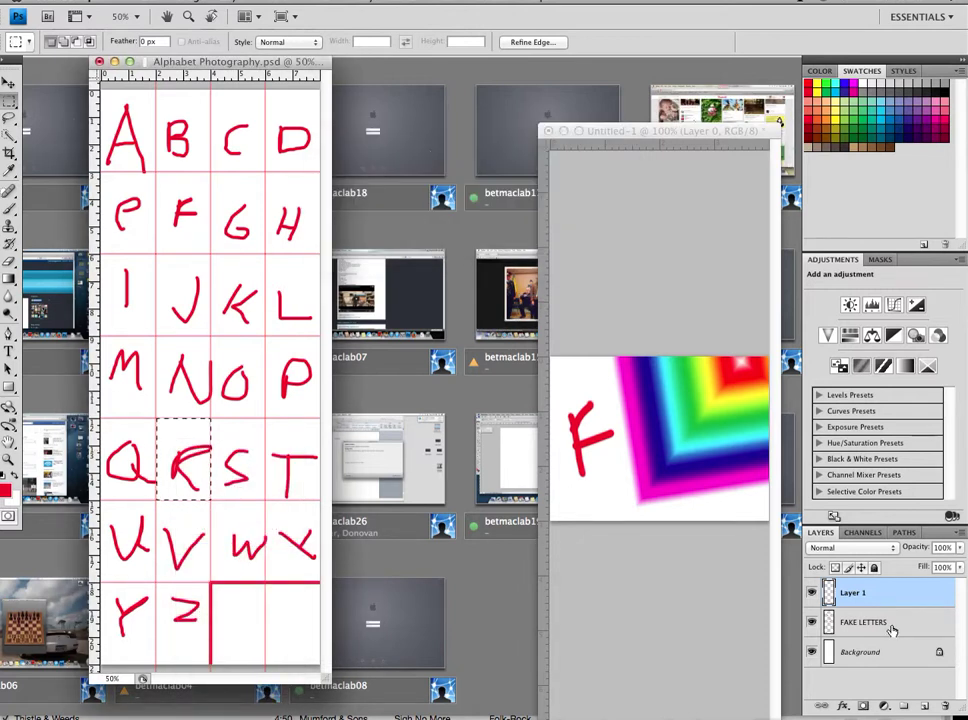
{"action": "key", "text": "alt+bracketleft"}
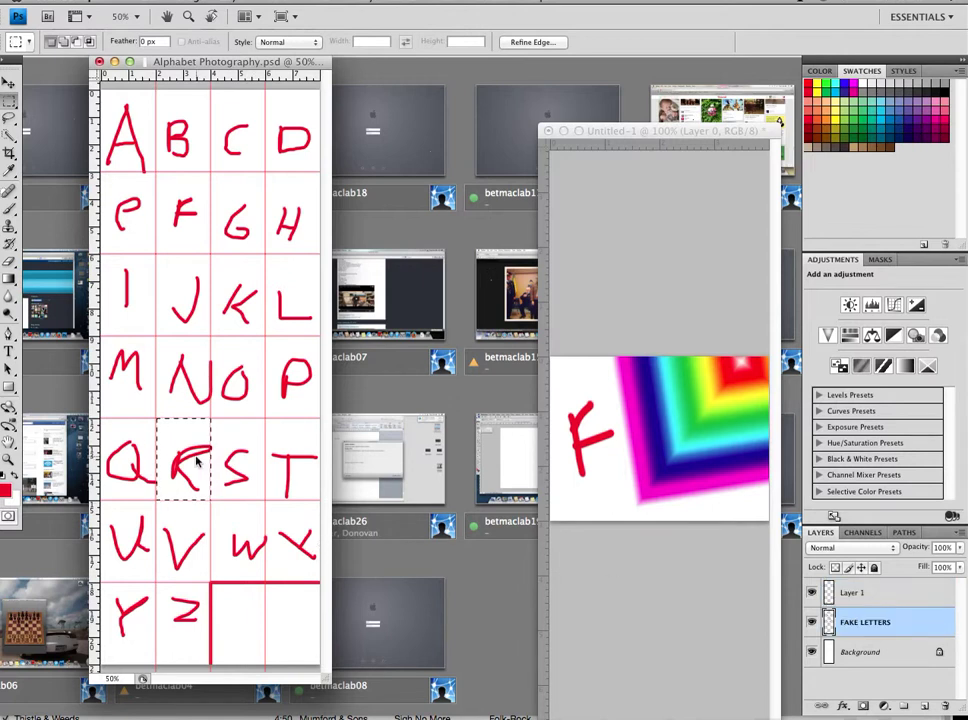
{"action": "right_click", "coordinate": [197, 460]}
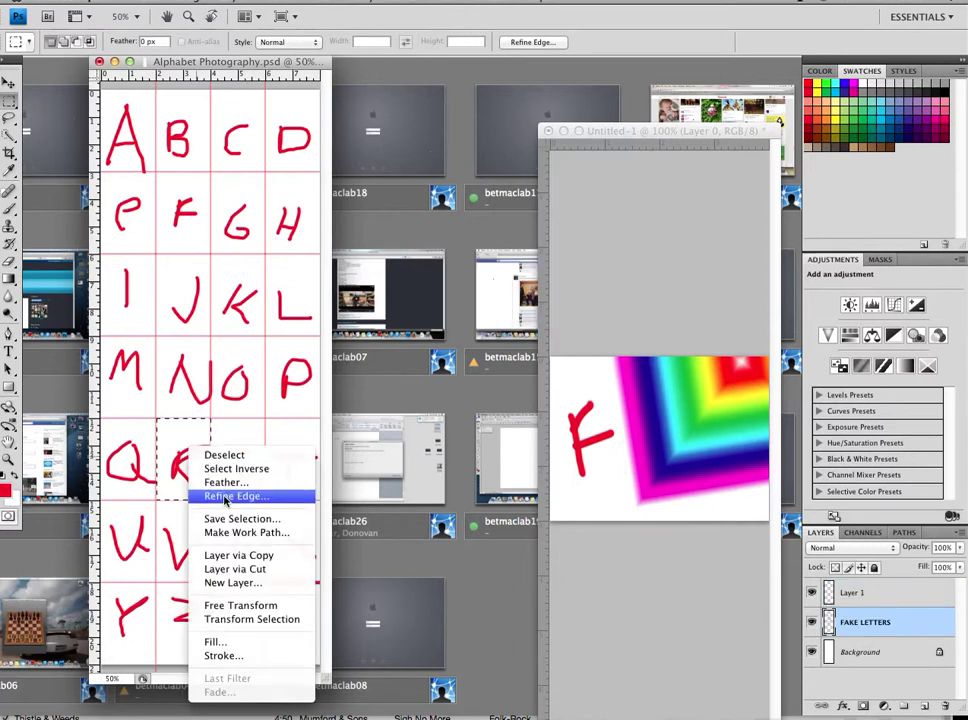
{"action": "left_click", "coordinate": [262, 555]}
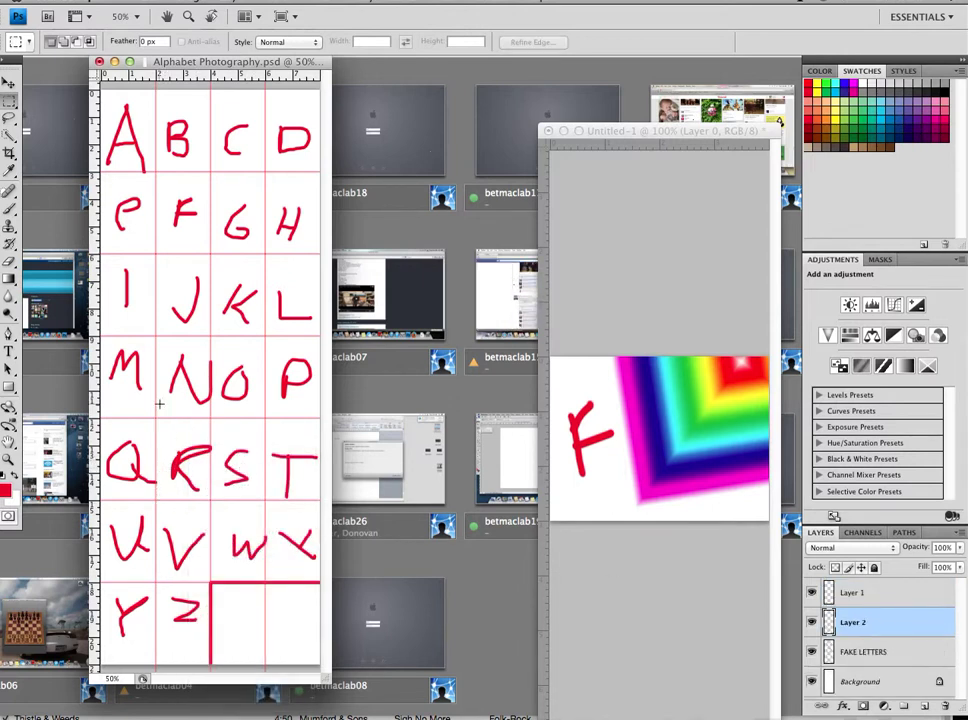
{"action": "left_click", "coordinate": [9, 82]}
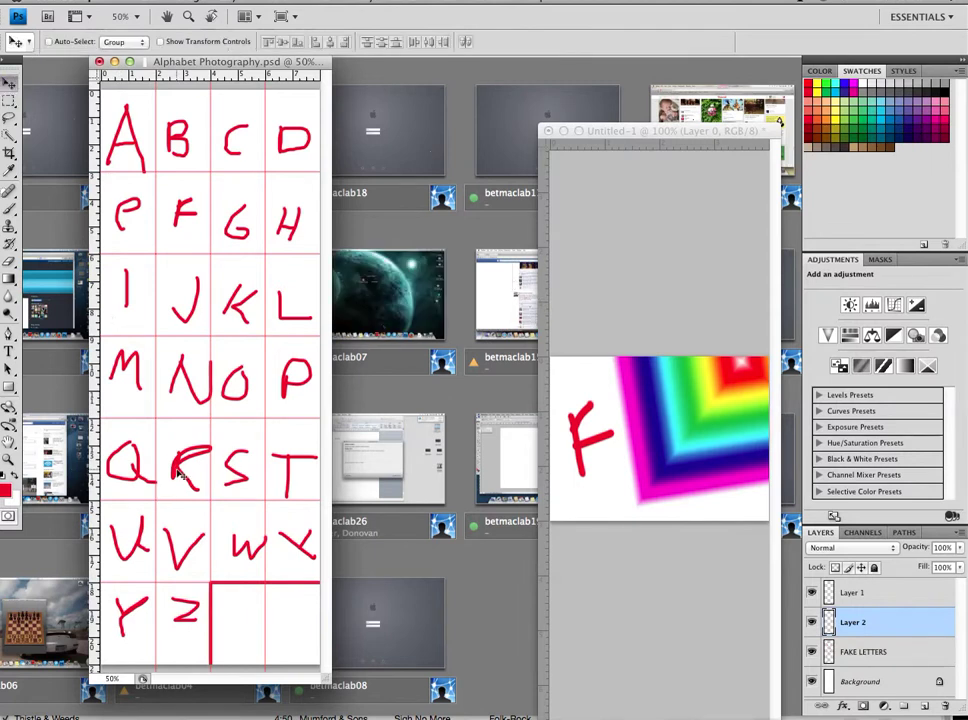
Step: Drag the R into Untitled-1, narrow it to about 61% width and set it beside the F
{"action": "left_click_drag", "start_coordinate": [190, 465], "coordinate": [296, 472]}
{"action": "left_click_drag", "start_coordinate": [686, 453], "coordinate": [625, 404]}
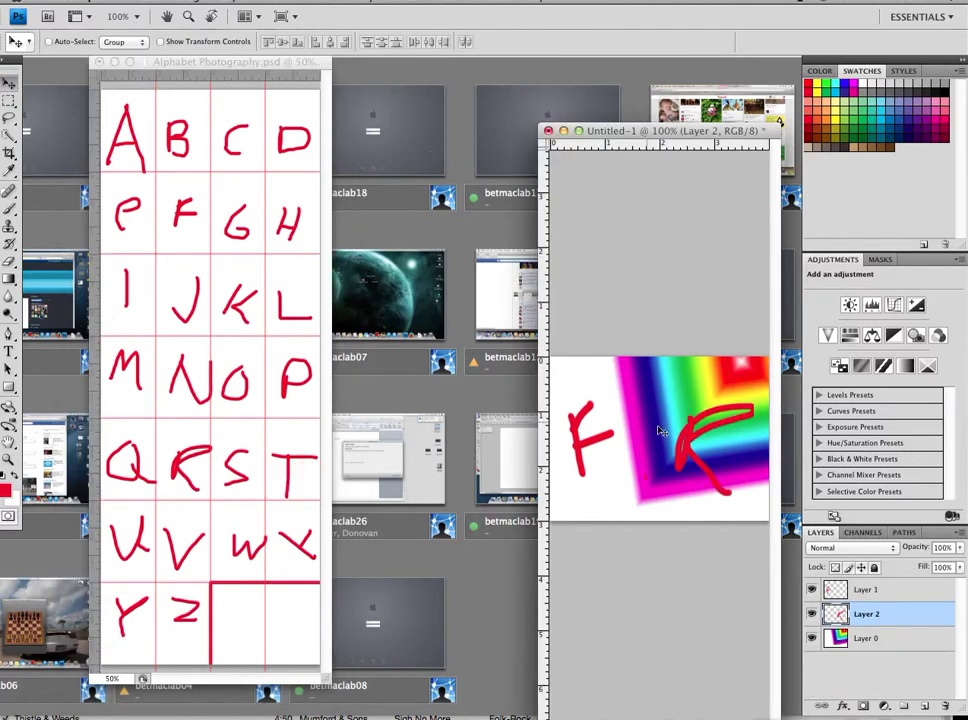
{"action": "key", "text": "ctrl+t"}
{"action": "left_click_drag", "start_coordinate": [755, 394], "coordinate": [712, 402]}
{"action": "left_click_drag", "start_coordinate": [700, 445], "coordinate": [665, 418]}
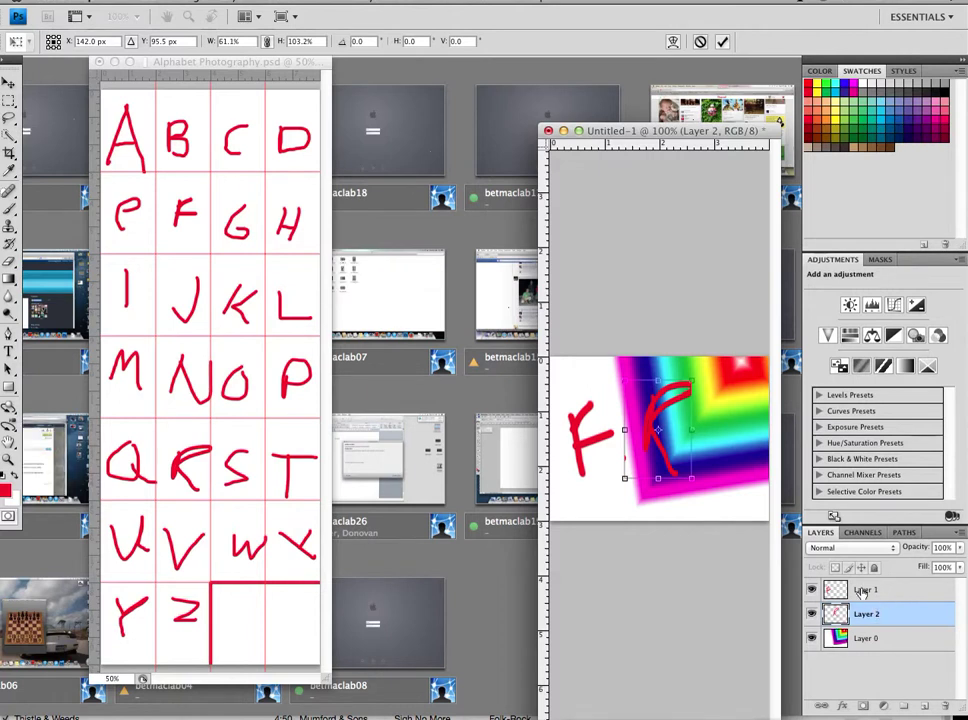
{"action": "key", "text": "Return"}
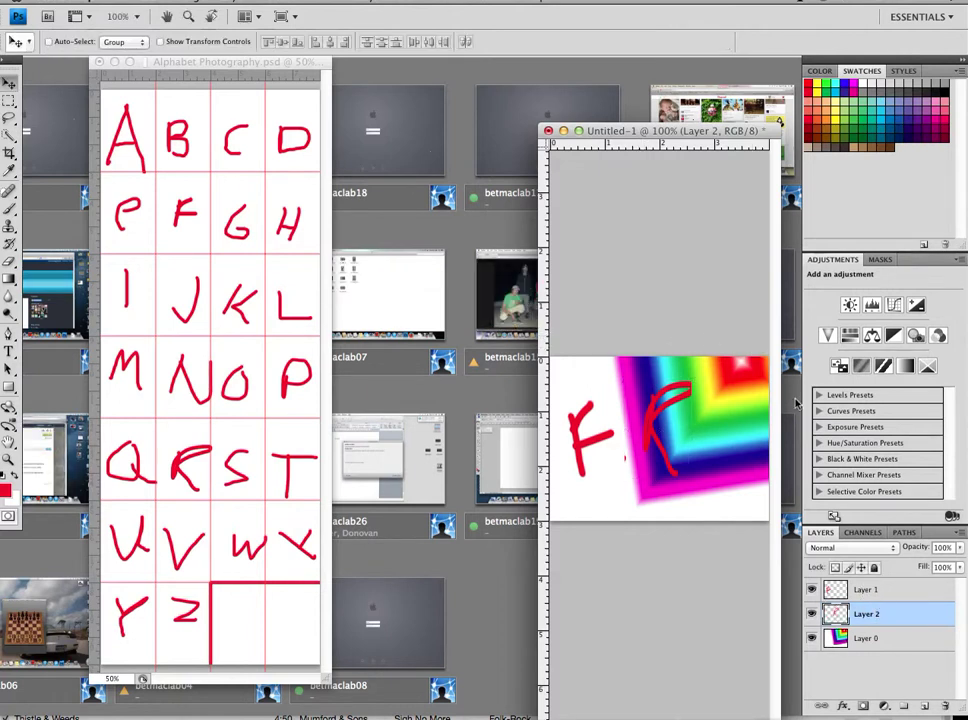
Step: Merge the F, R and rainbow layers and drop the tile into the blank square beside Z
{"action": "left_click", "coordinate": [885, 594]}
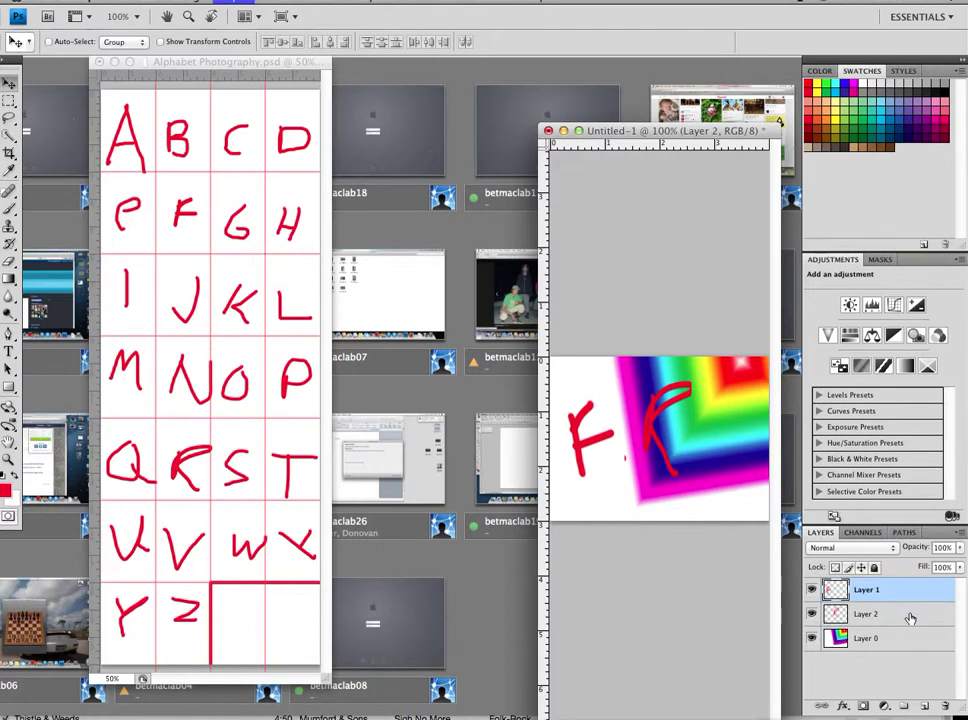
{"action": "key", "text": "super+e"}
{"action": "key", "text": "super+e"}
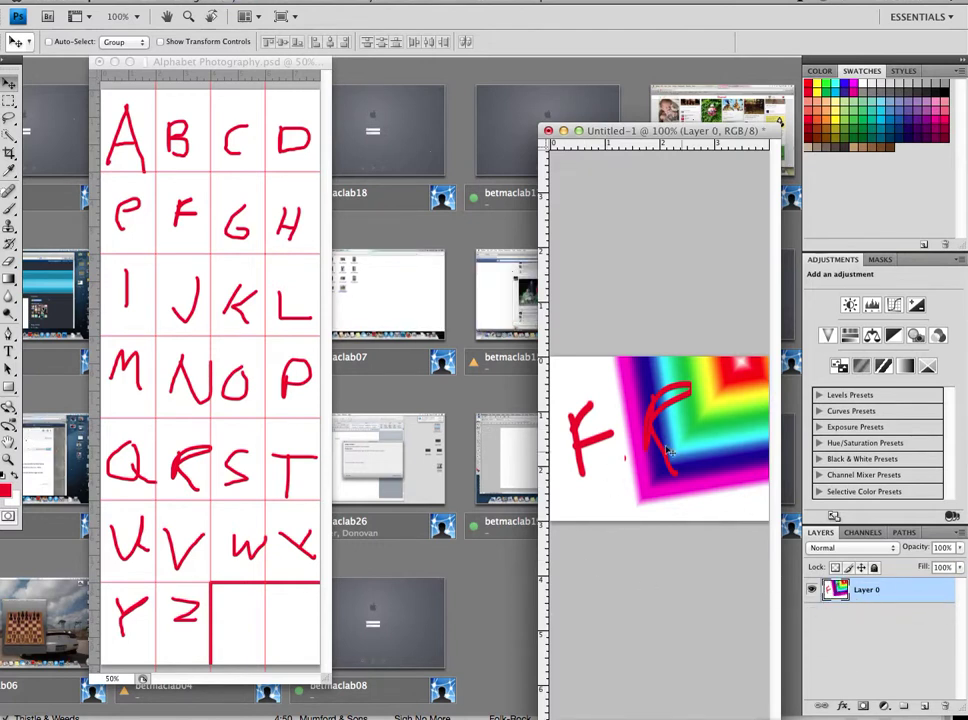
{"action": "left_click_drag", "start_coordinate": [687, 428], "coordinate": [277, 605]}
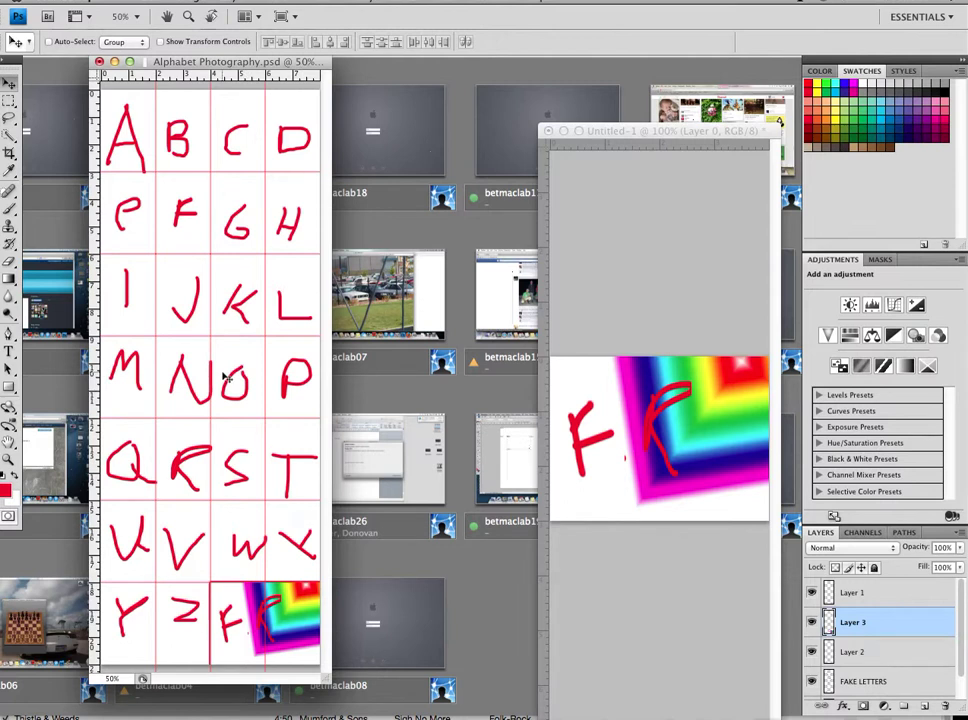
Step: Save for Web as a quality-51 JPEG named Alphabet-Photography.jpg on the Desktop
{"action": "left_click", "coordinate": [86, 3]}
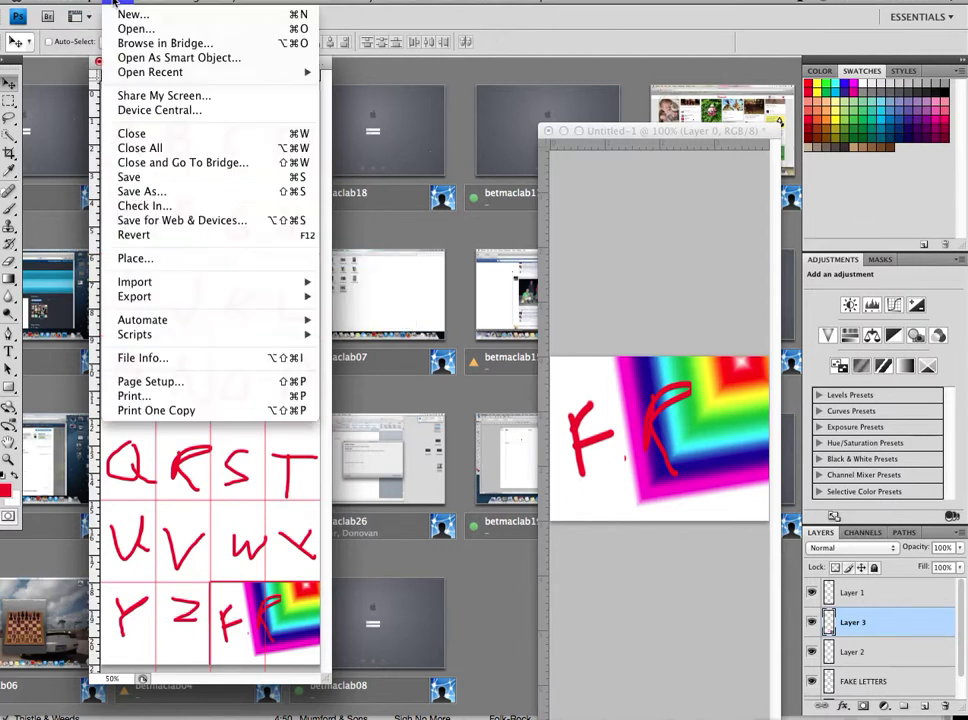
{"action": "left_click", "coordinate": [214, 221]}
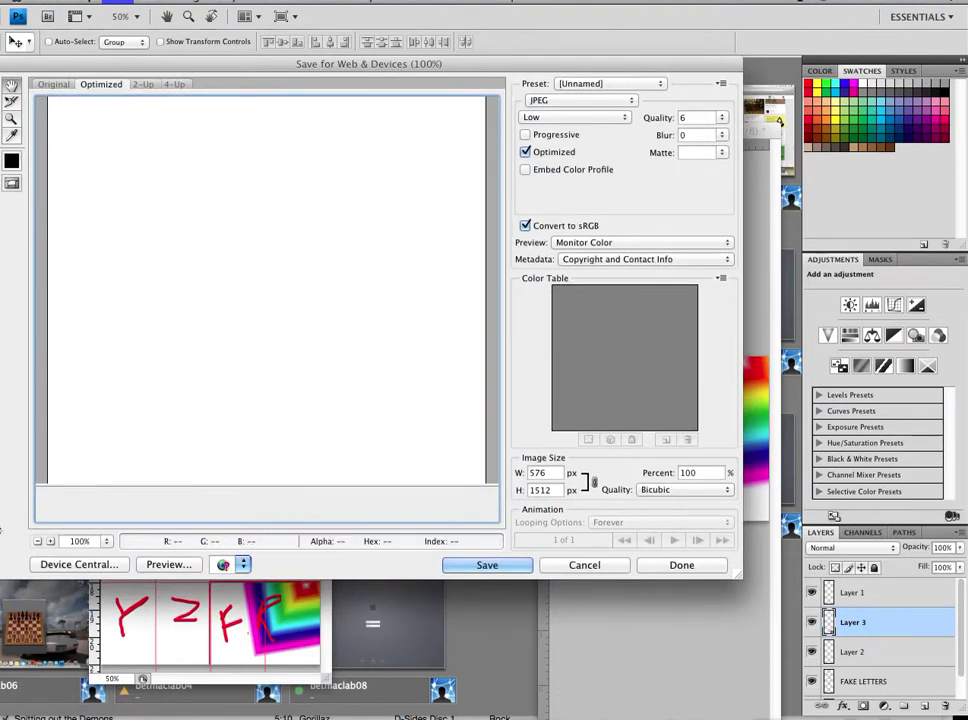
{"action": "scroll", "coordinate": [119, 450], "scroll_direction": "down", "scroll_amount": 1}
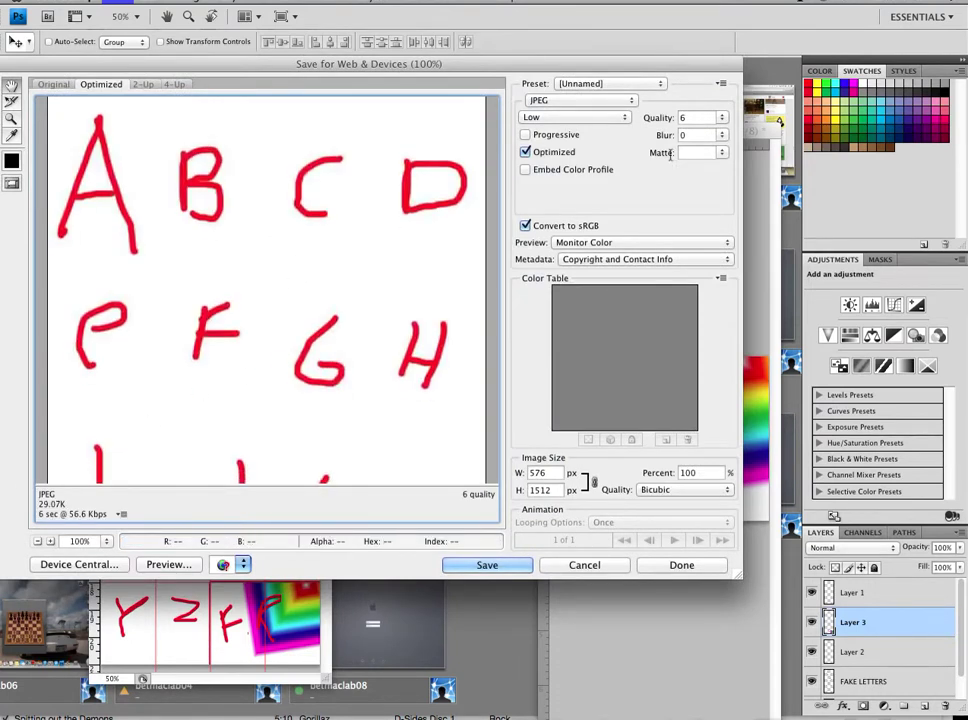
{"action": "left_click", "coordinate": [725, 117]}
{"action": "left_click_drag", "start_coordinate": [650, 134], "coordinate": [686, 134]}
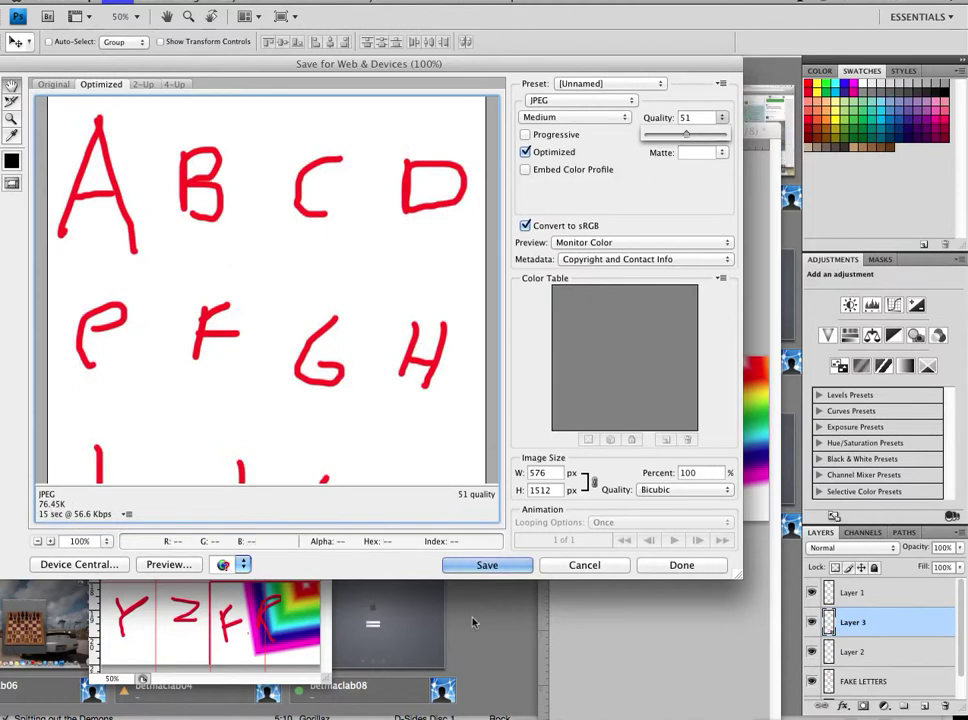
{"action": "left_click", "coordinate": [490, 566]}
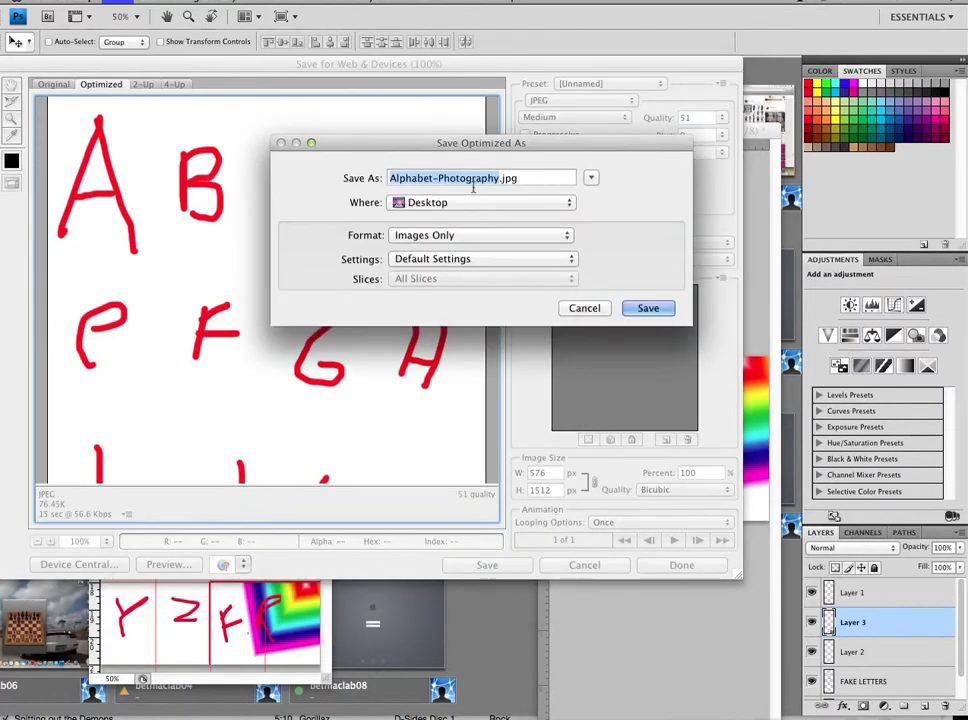
{"action": "left_click", "coordinate": [652, 313]}
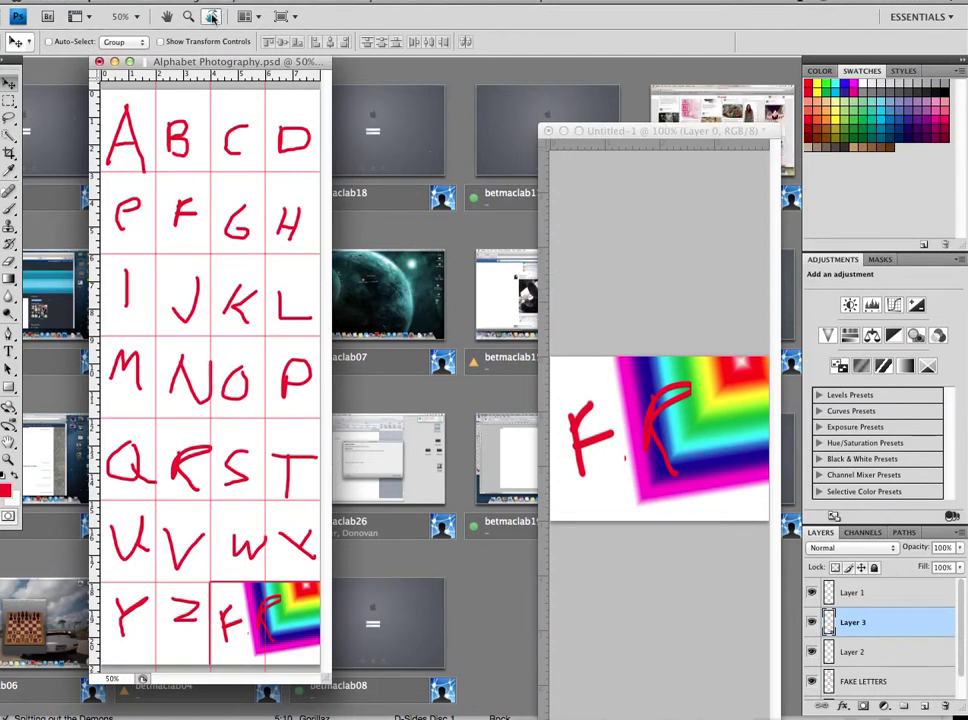
Step: Save the sheet as 'Alphabet Photography gritty.psd' on the Desktop with maximized compatibility
{"action": "left_click", "coordinate": [115, 1]}
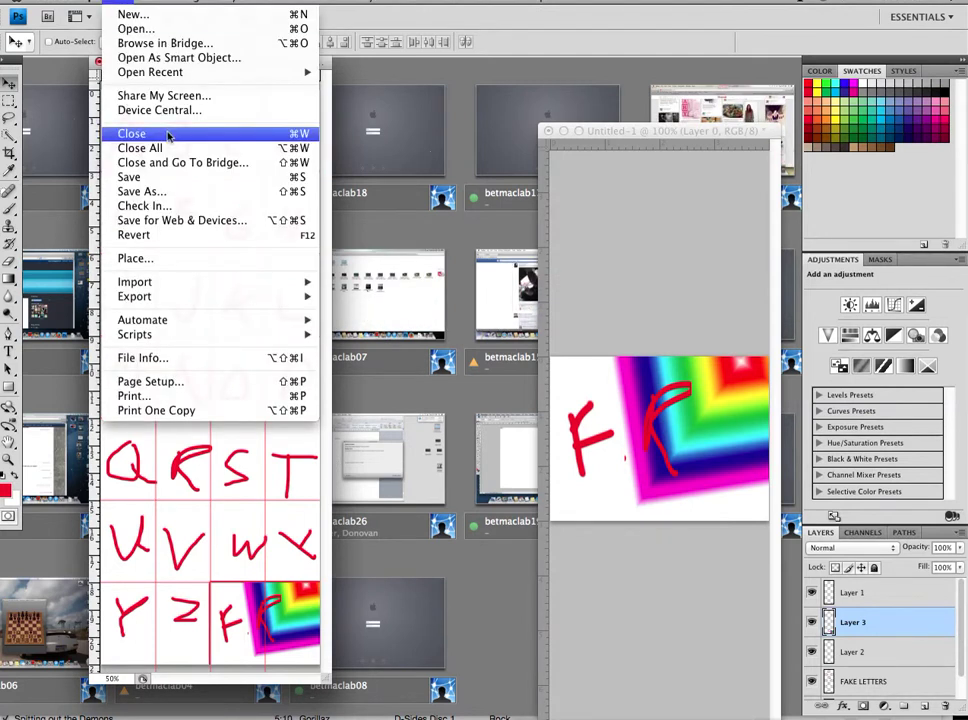
{"action": "left_click", "coordinate": [177, 191]}
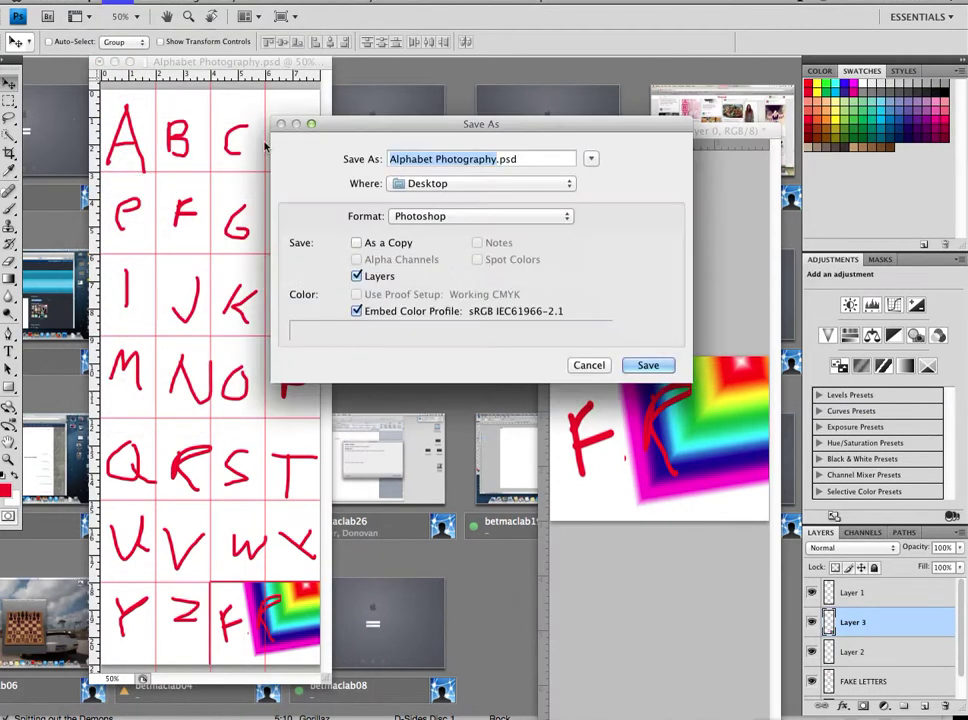
{"action": "key", "text": "Right"}
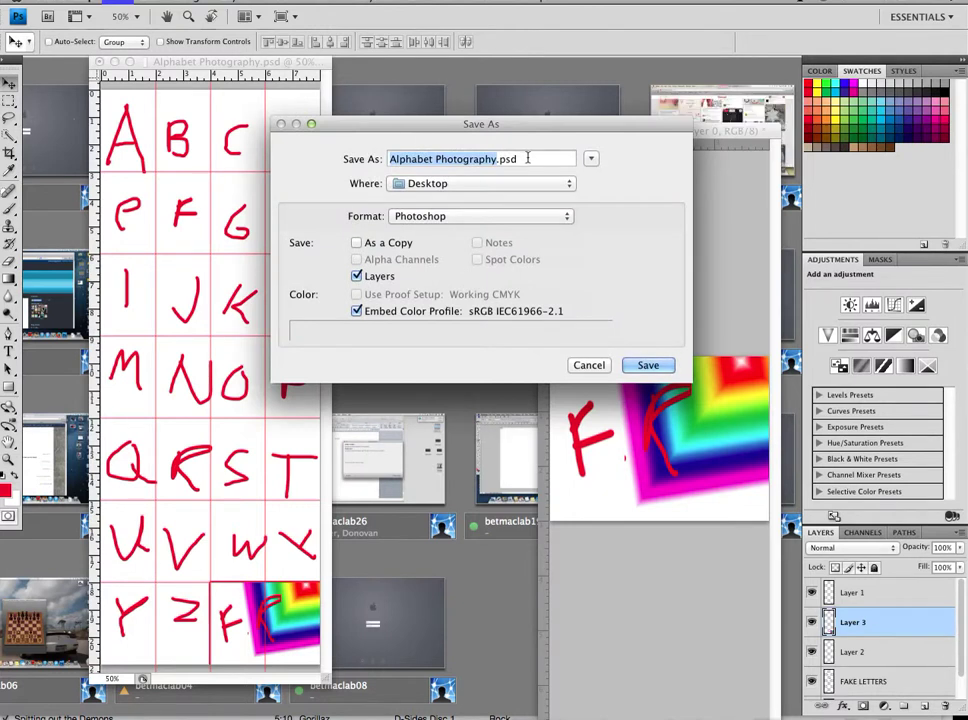
{"action": "type", "text": "gritty"}
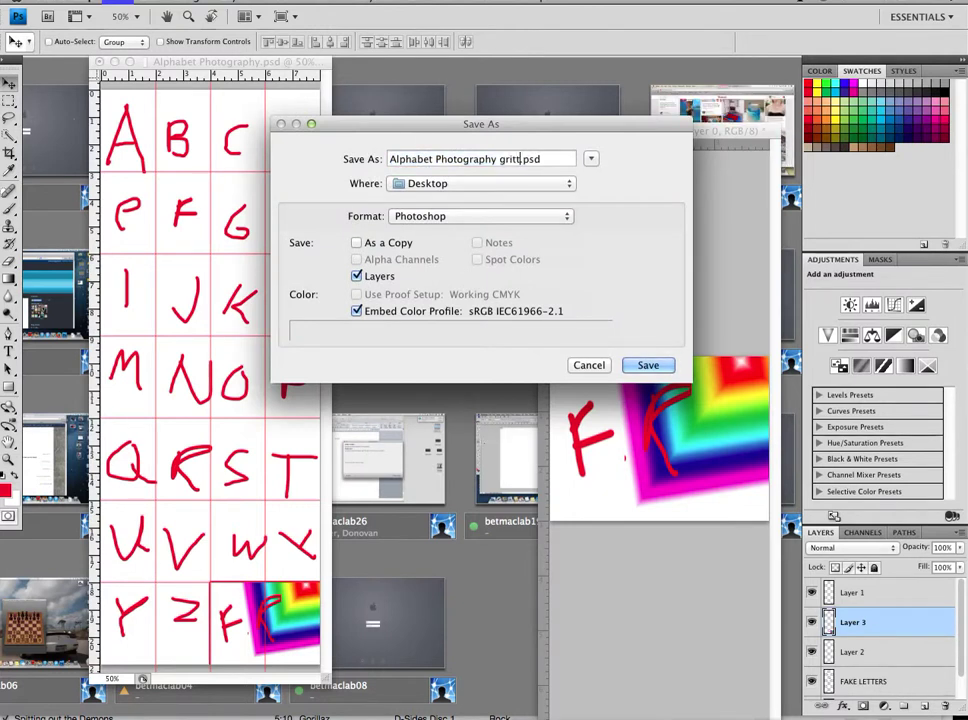
{"action": "left_click", "coordinate": [648, 364]}
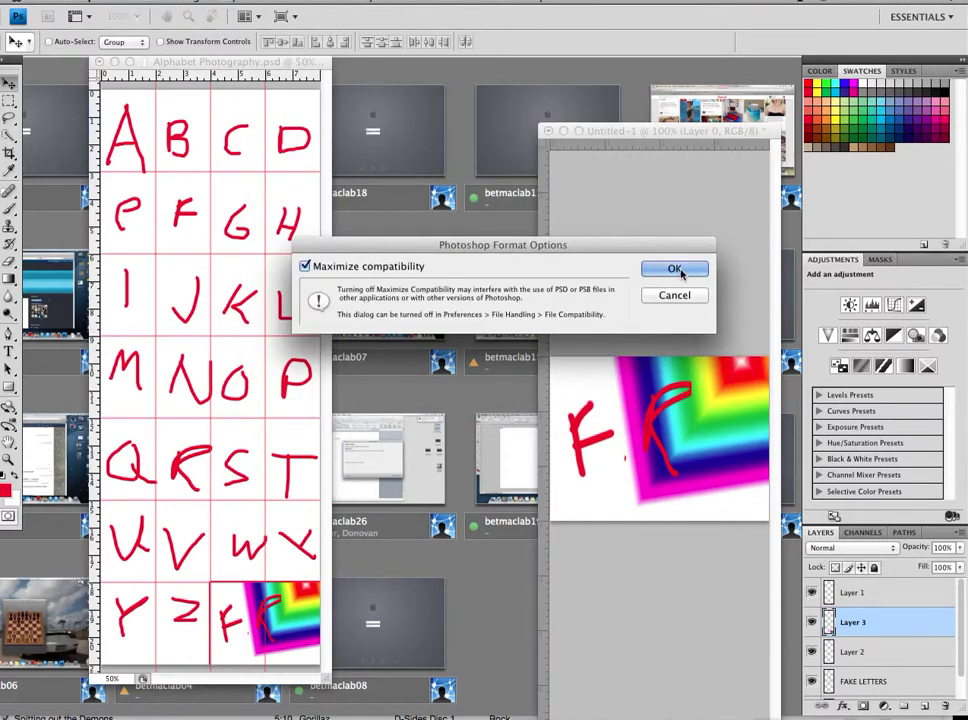
{"action": "left_click", "coordinate": [675, 270]}
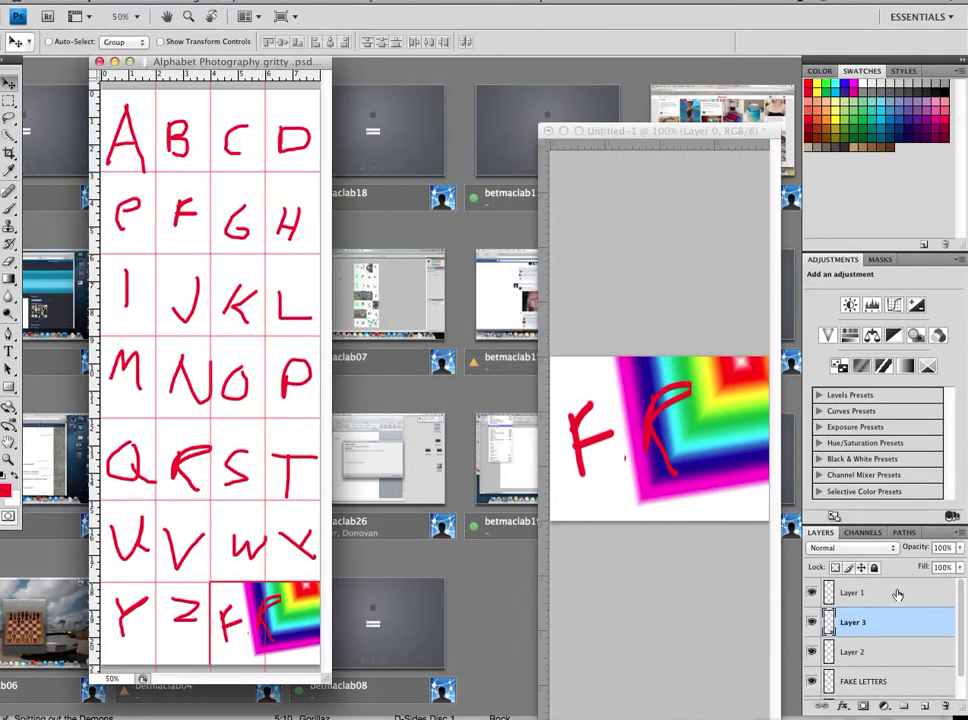
Step: Flatten the alphabet sheet into one Background layer, then convert it to an editable Layer 0
{"action": "key", "text": "alt+bracketright"}
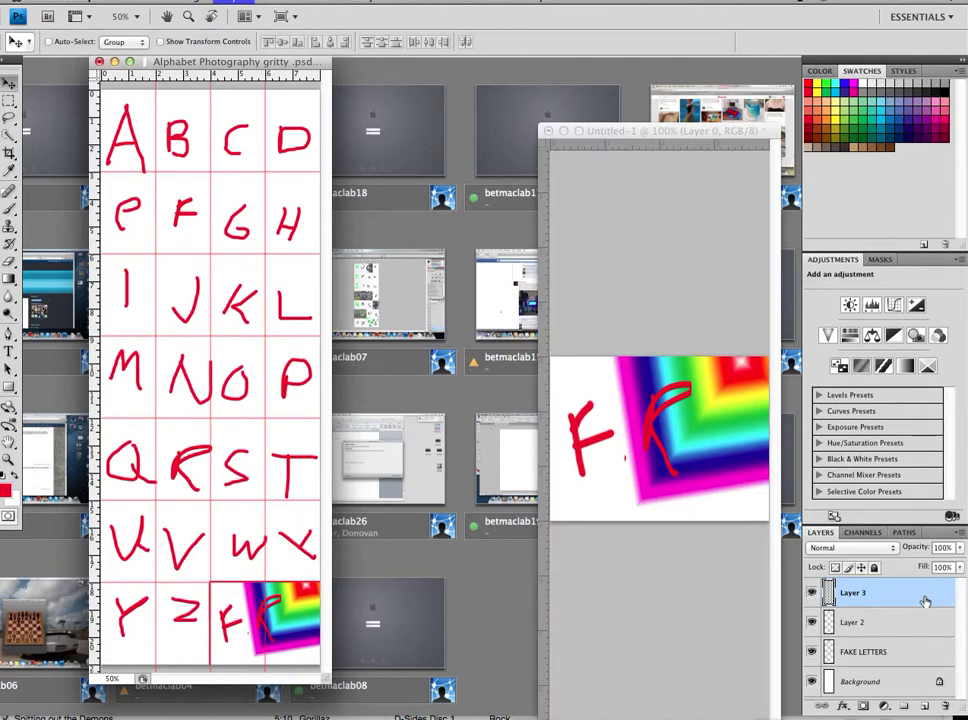
{"action": "key", "text": "super+shift+e"}
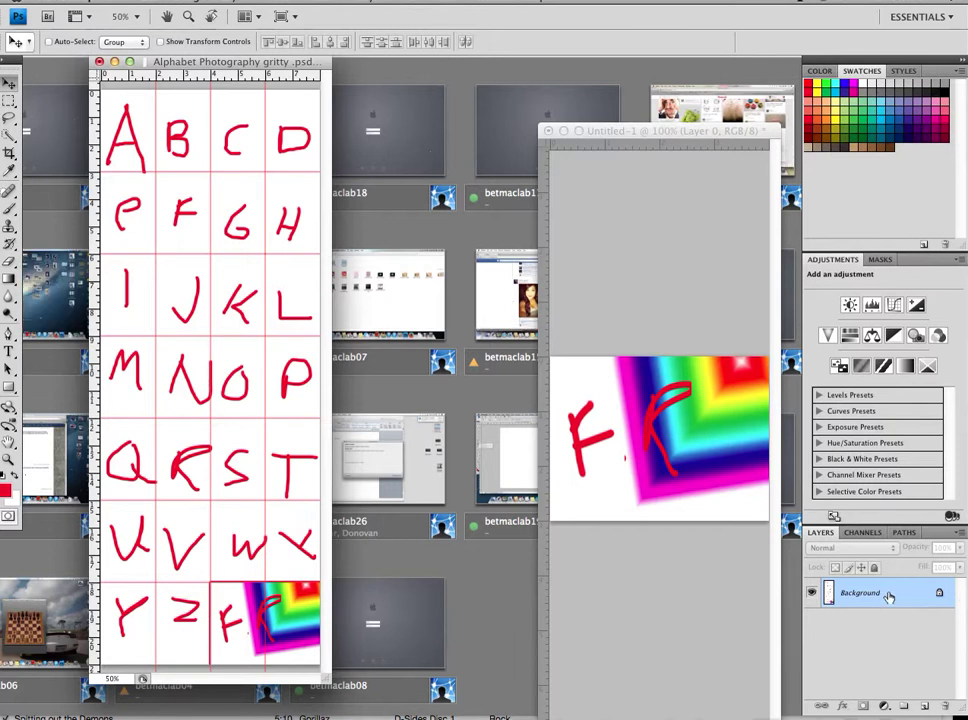
{"action": "double_click", "coordinate": [888, 597]}
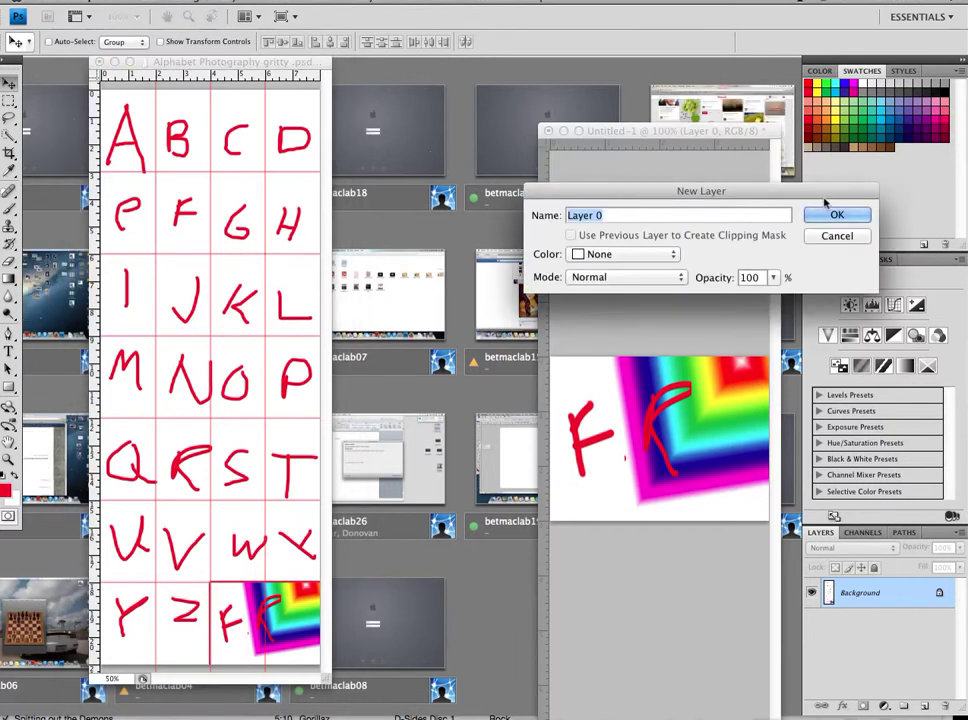
{"action": "left_click", "coordinate": [831, 217]}
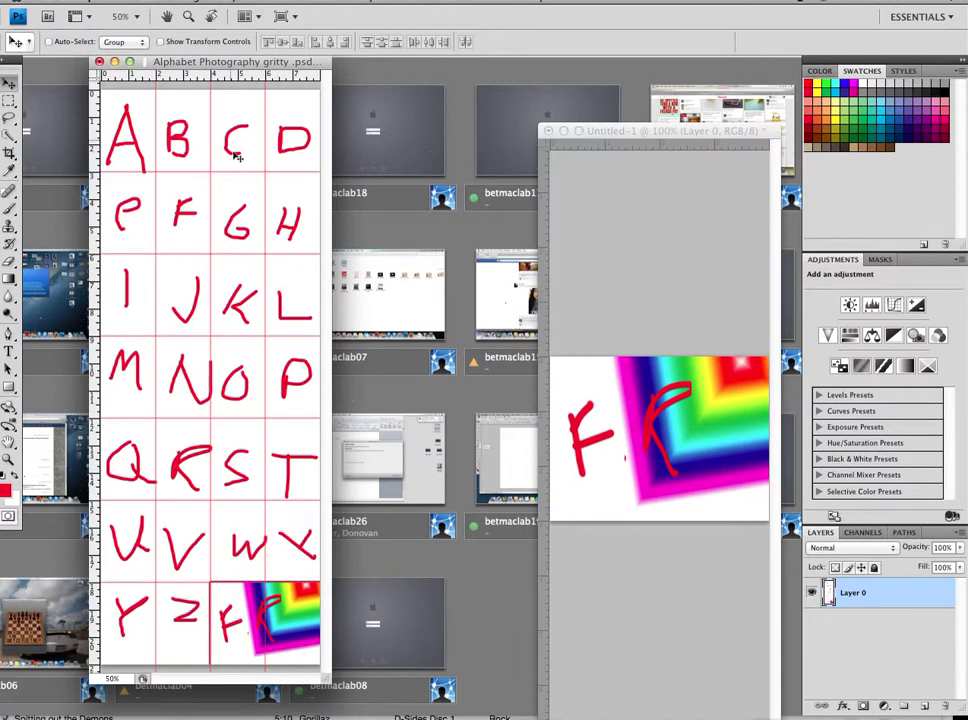
Step: Toggle Layer 0's visibility to check the letters, nudge the window left, then switch to Remote Desktop
{"action": "left_click", "coordinate": [811, 593]}
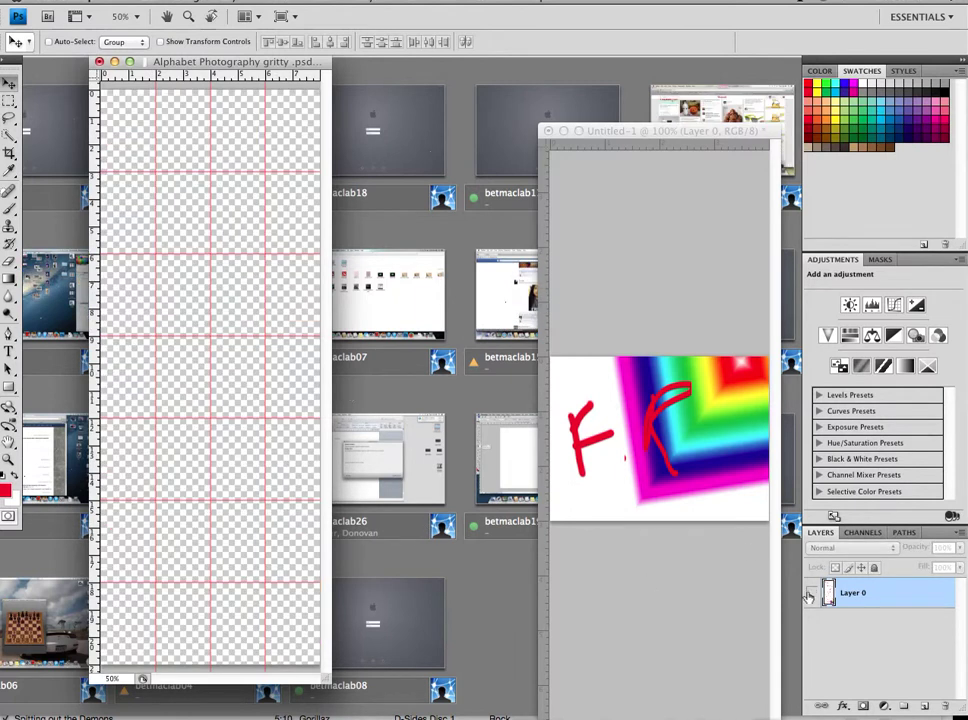
{"action": "left_click", "coordinate": [811, 594]}
{"action": "left_click", "coordinate": [811, 595]}
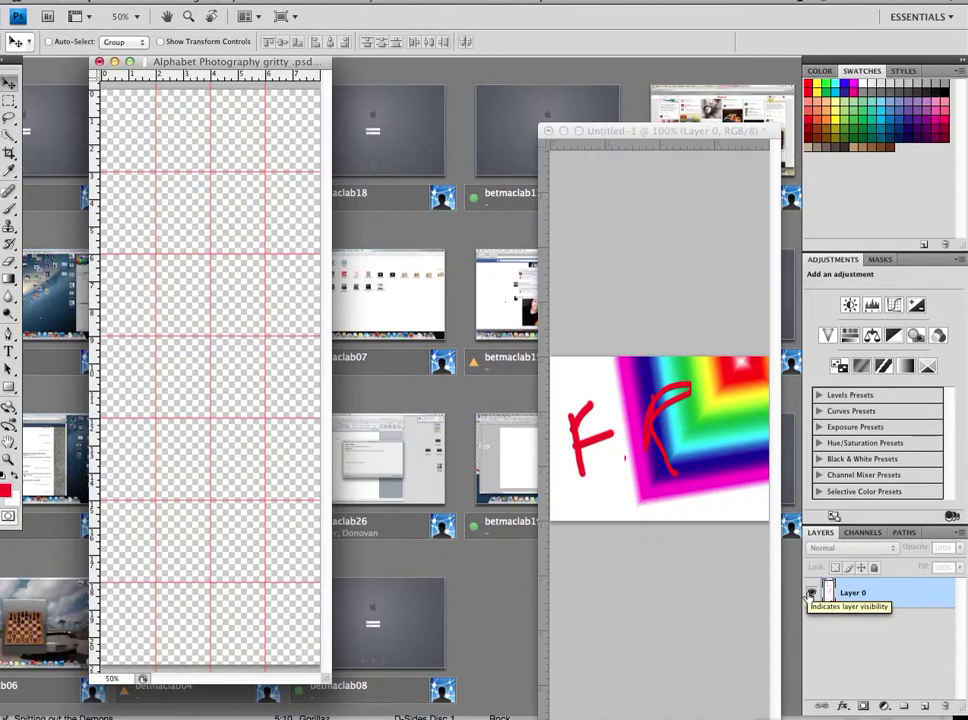
{"action": "left_click", "coordinate": [811, 595]}
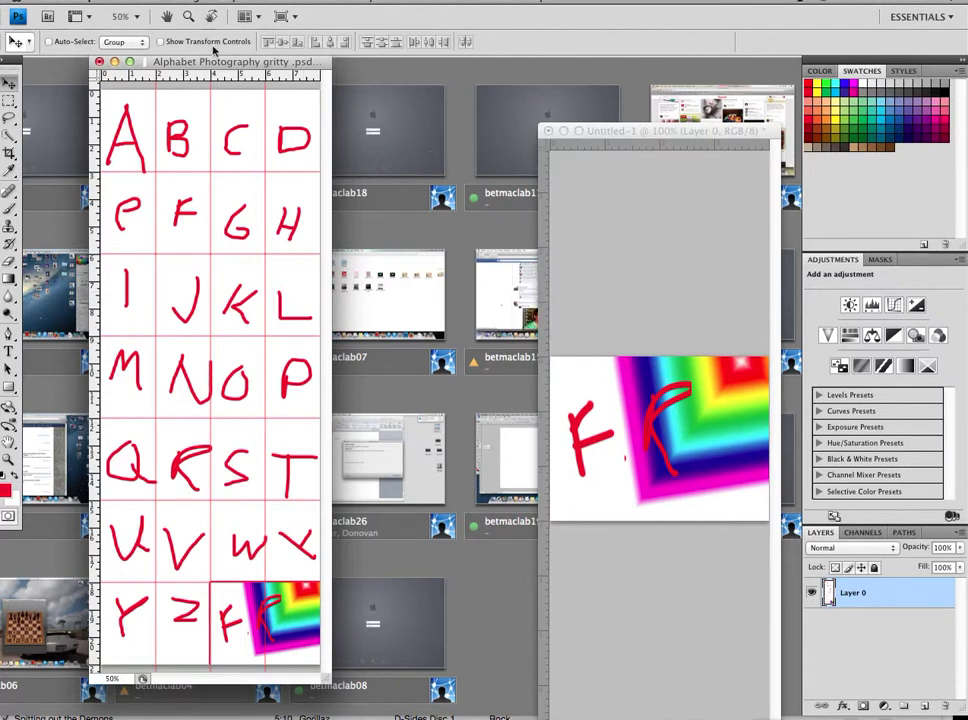
{"action": "left_click_drag", "start_coordinate": [184, 66], "coordinate": [157, 64]}
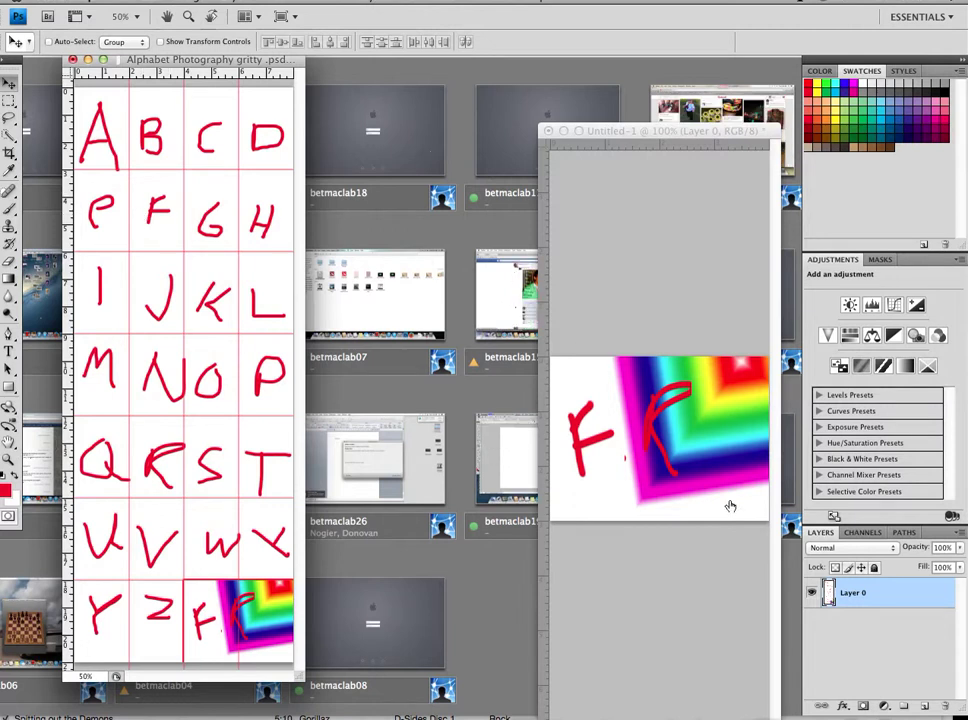
{"action": "key", "text": "super+Tab"}
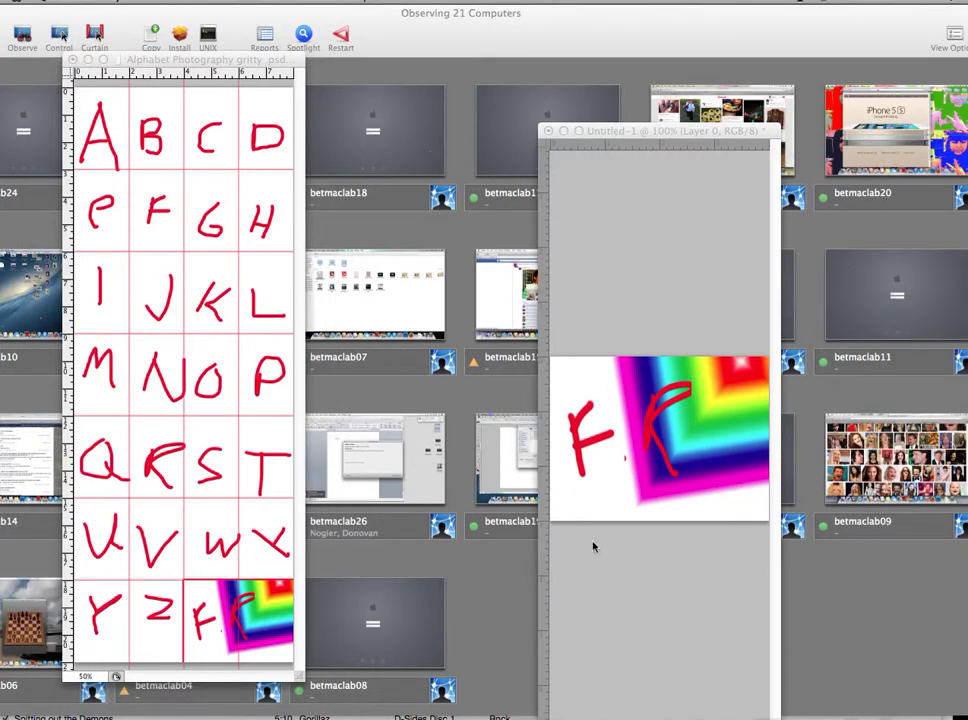